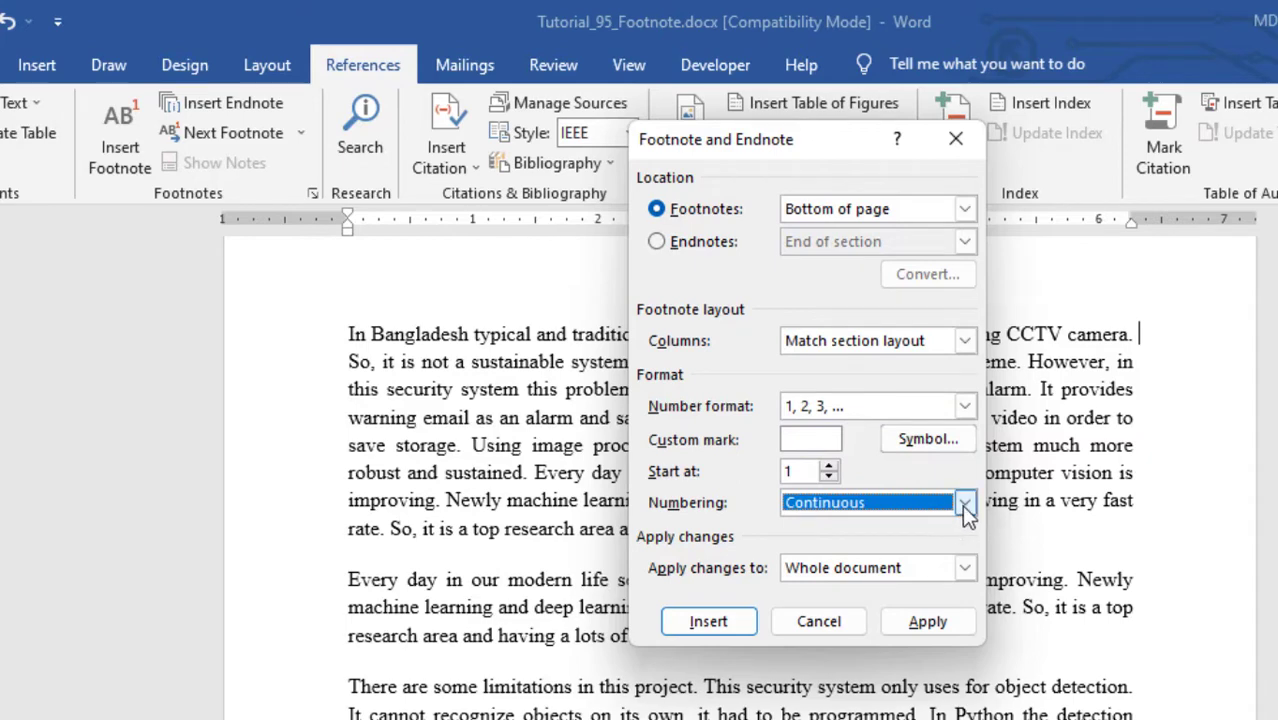
# - Insert a continuously numbered footnote after "CCTV camera." with the text "The full form of CCTV is close circuit television"
pyautogui.click(963, 507)
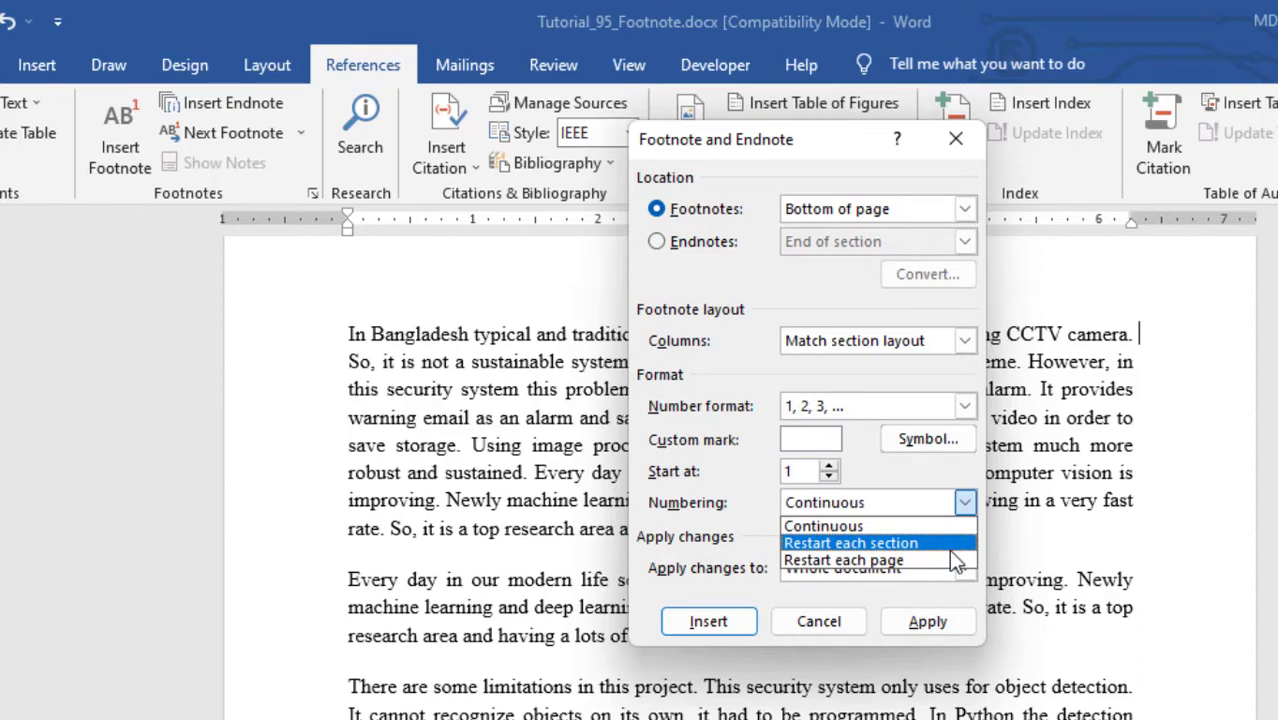
pyautogui.click(964, 502)
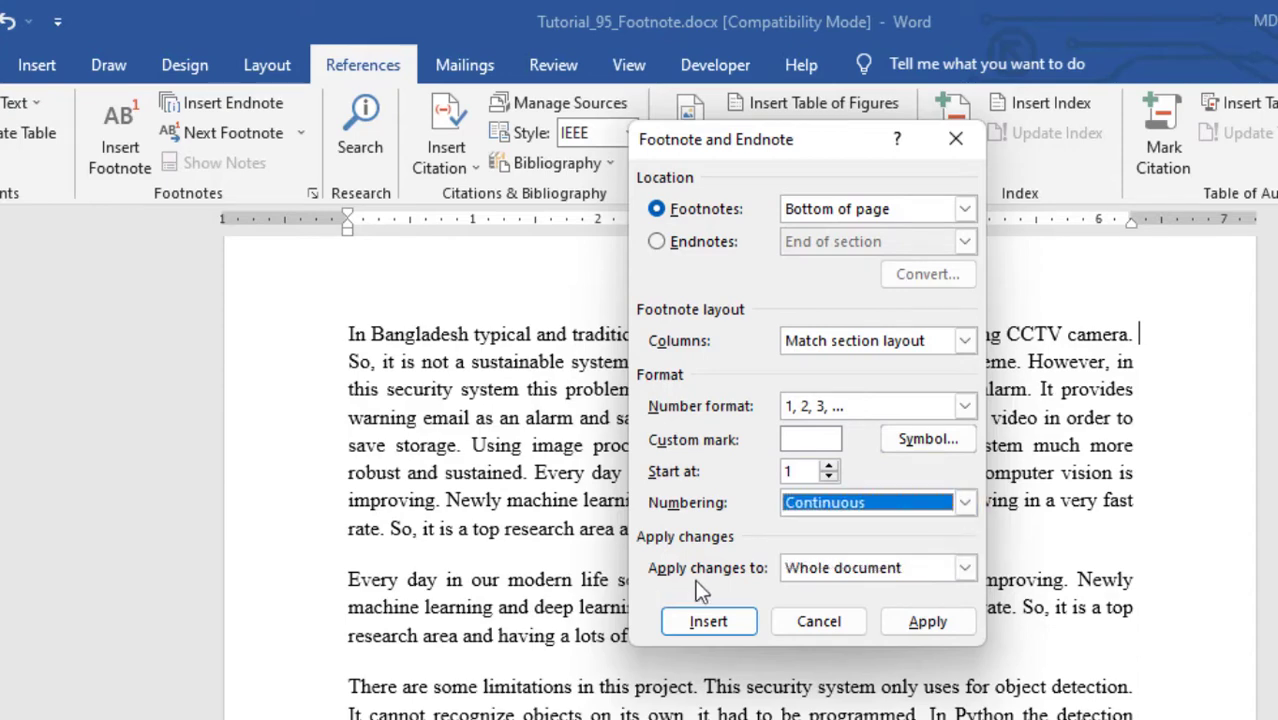
pyautogui.click(725, 625)
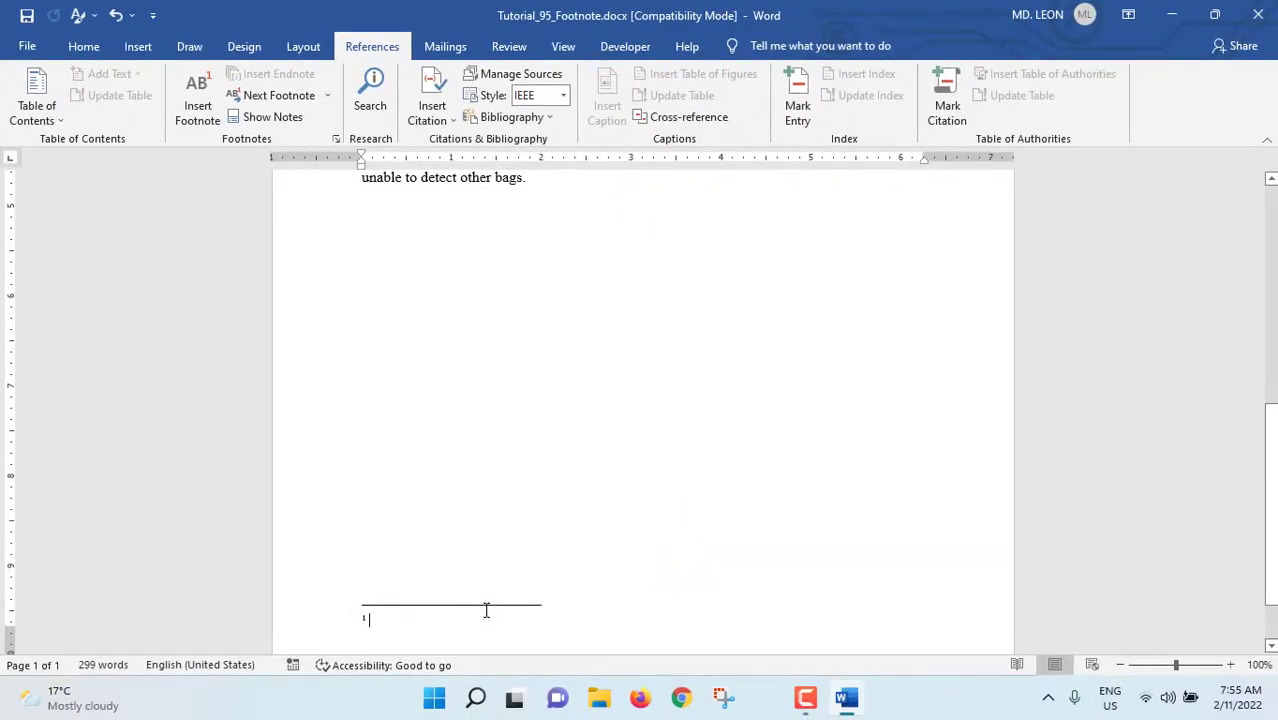
pyautogui.scroll(10, 508, 601)
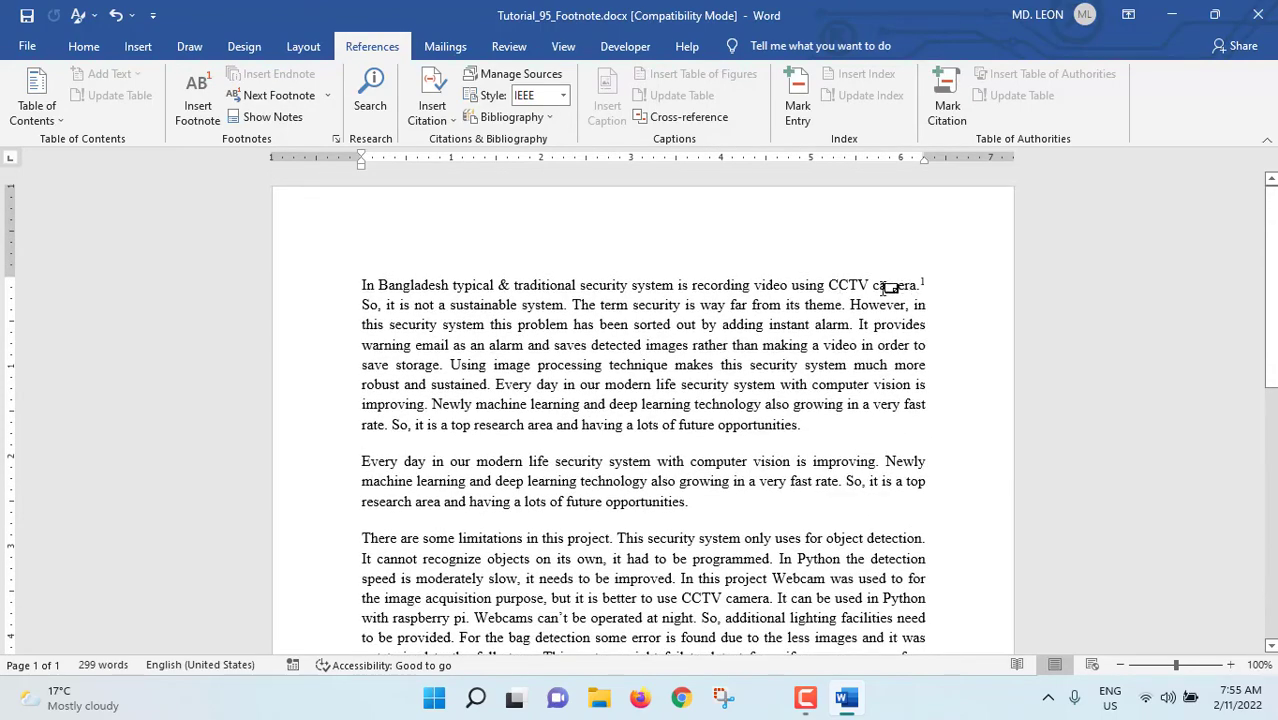
pyautogui.scroll(-10, 491, 530)
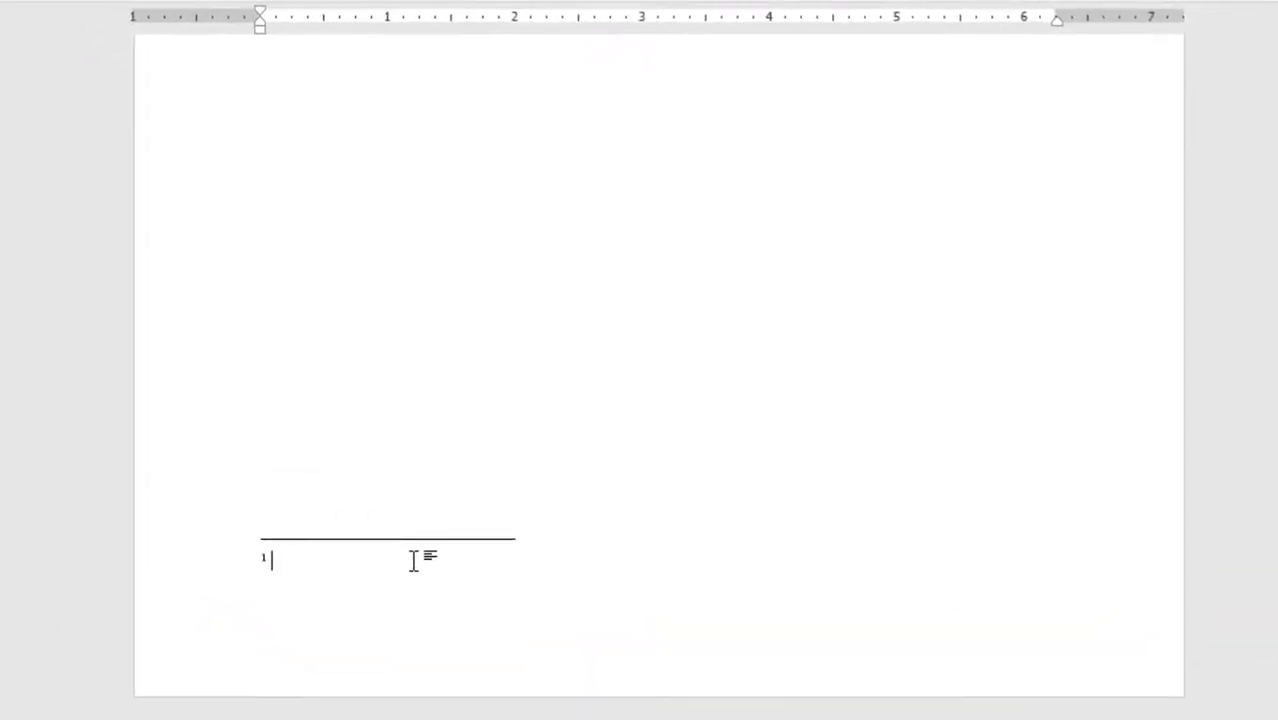
pyautogui.write('The fullo form of CCTV is close circuit television')
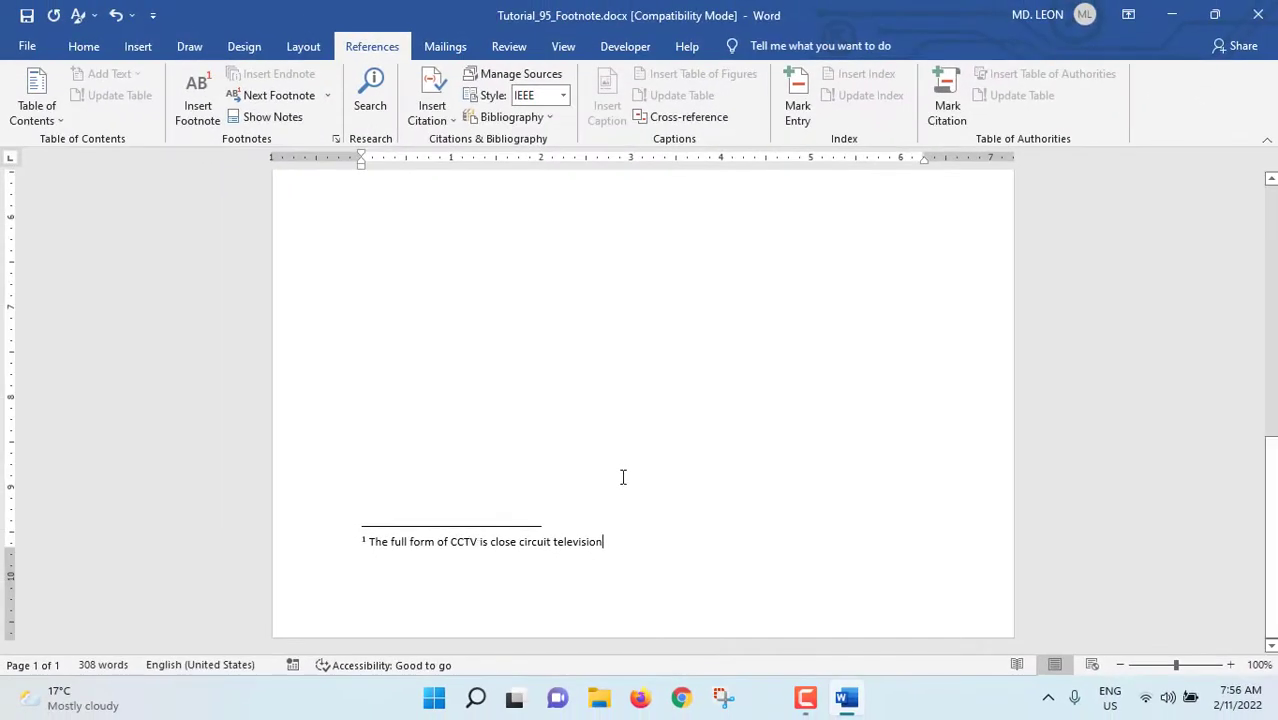
# - Insert a footnote reference at the end of the last paragraph, after "unable to detect other bags."
pyautogui.scroll(10, 656, 465)
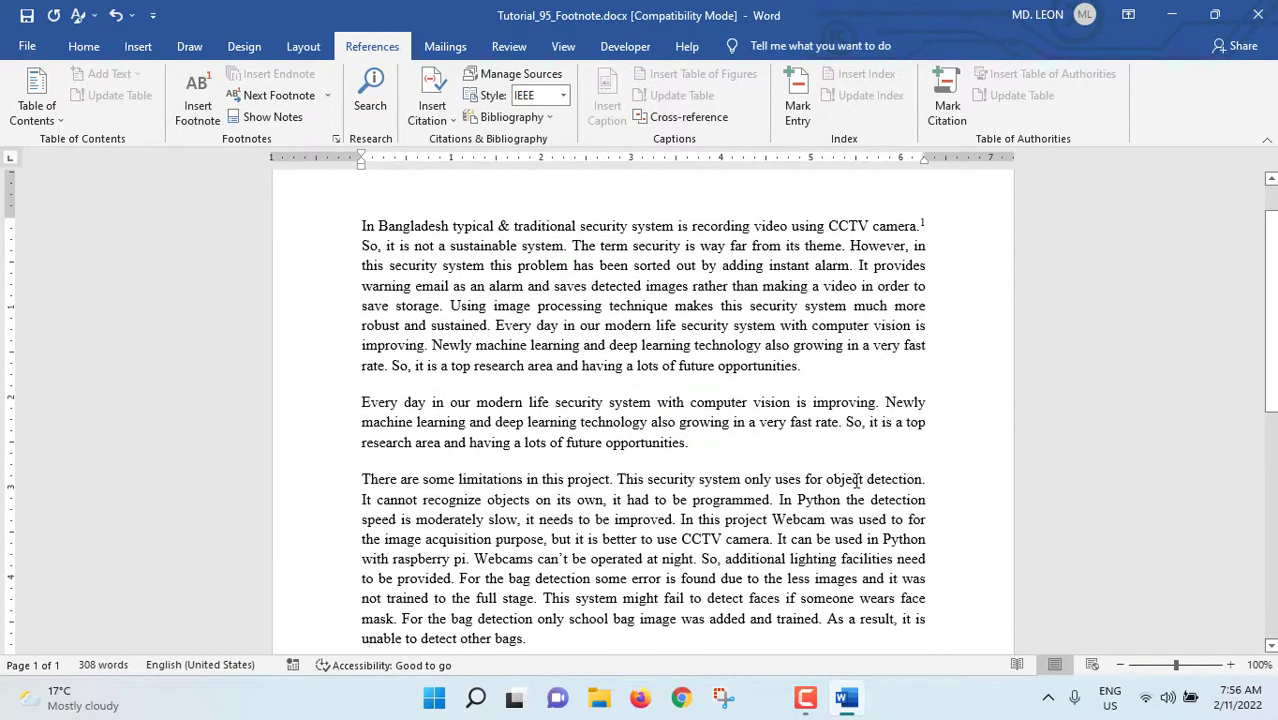
pyautogui.scroll(-2, 945, 483)
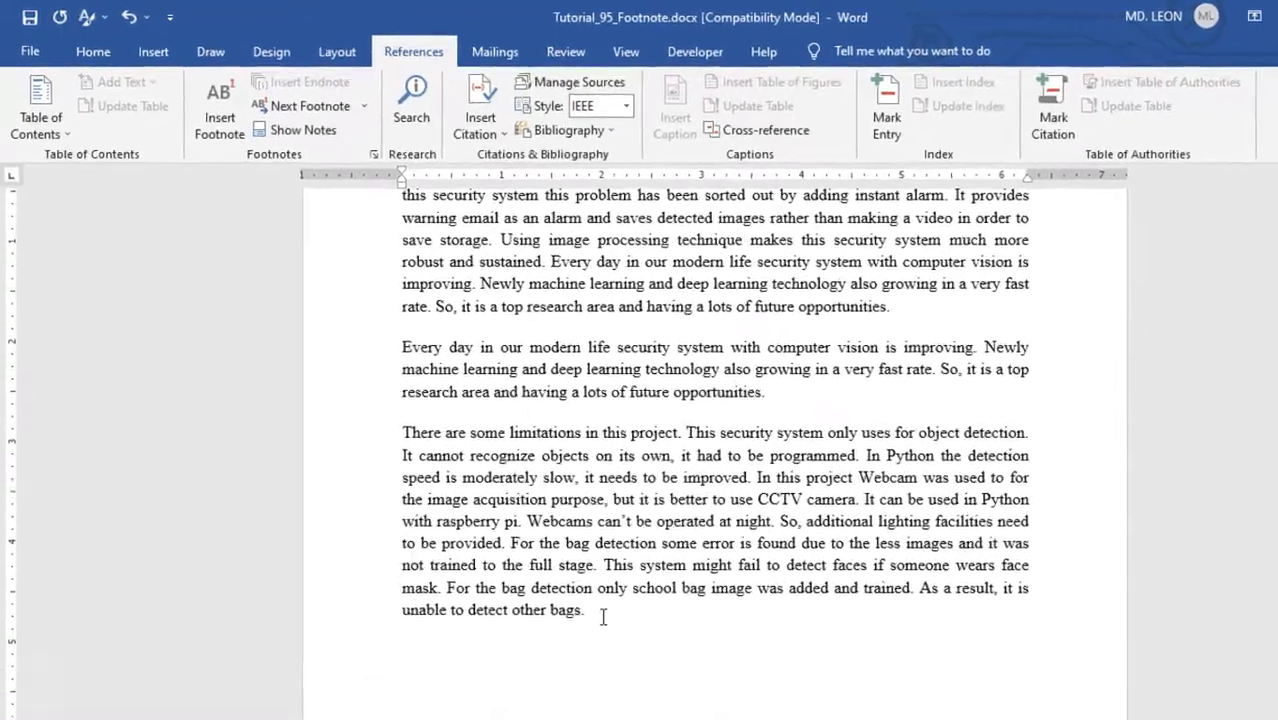
pyautogui.click(541, 550)
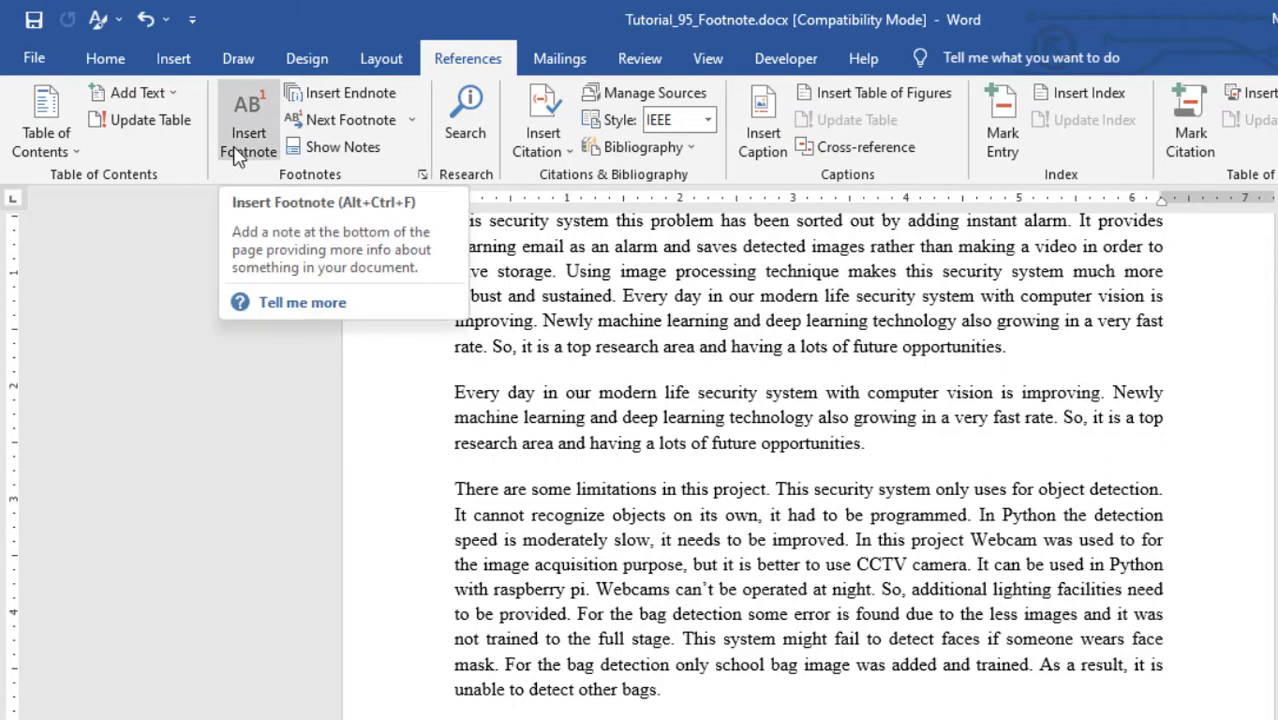
pyautogui.click(422, 175)
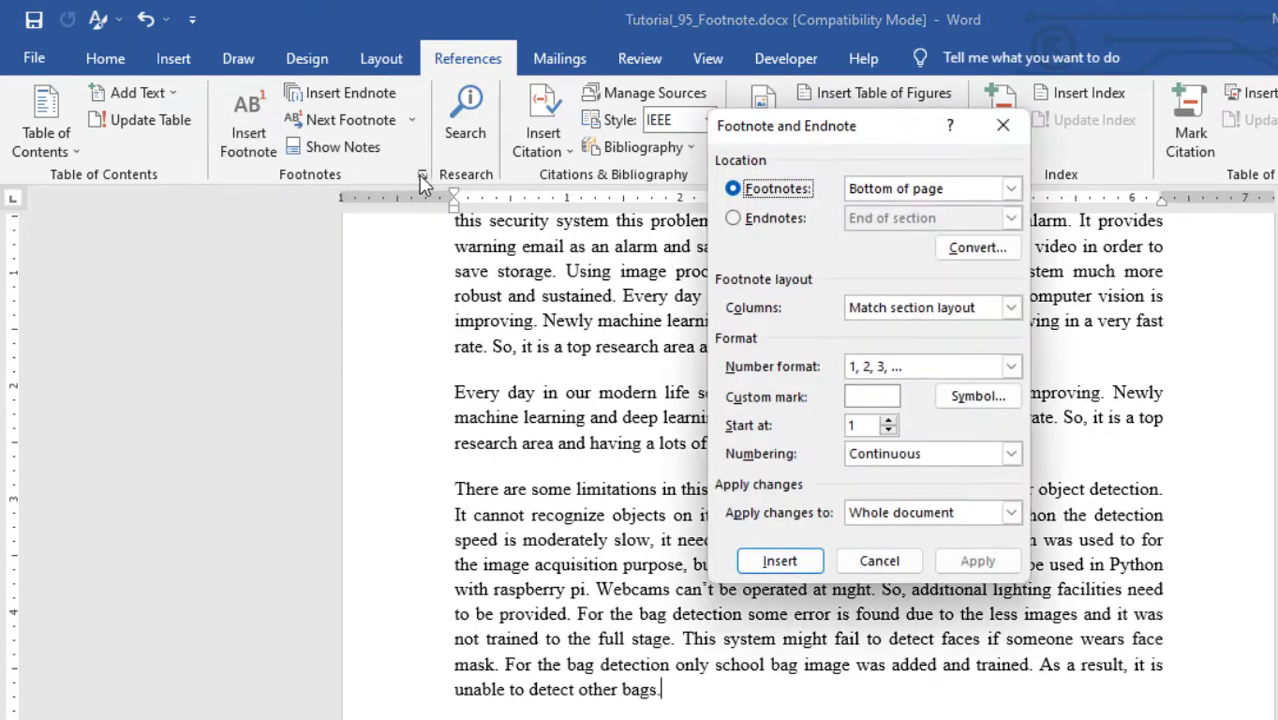
pyautogui.click(1002, 126)
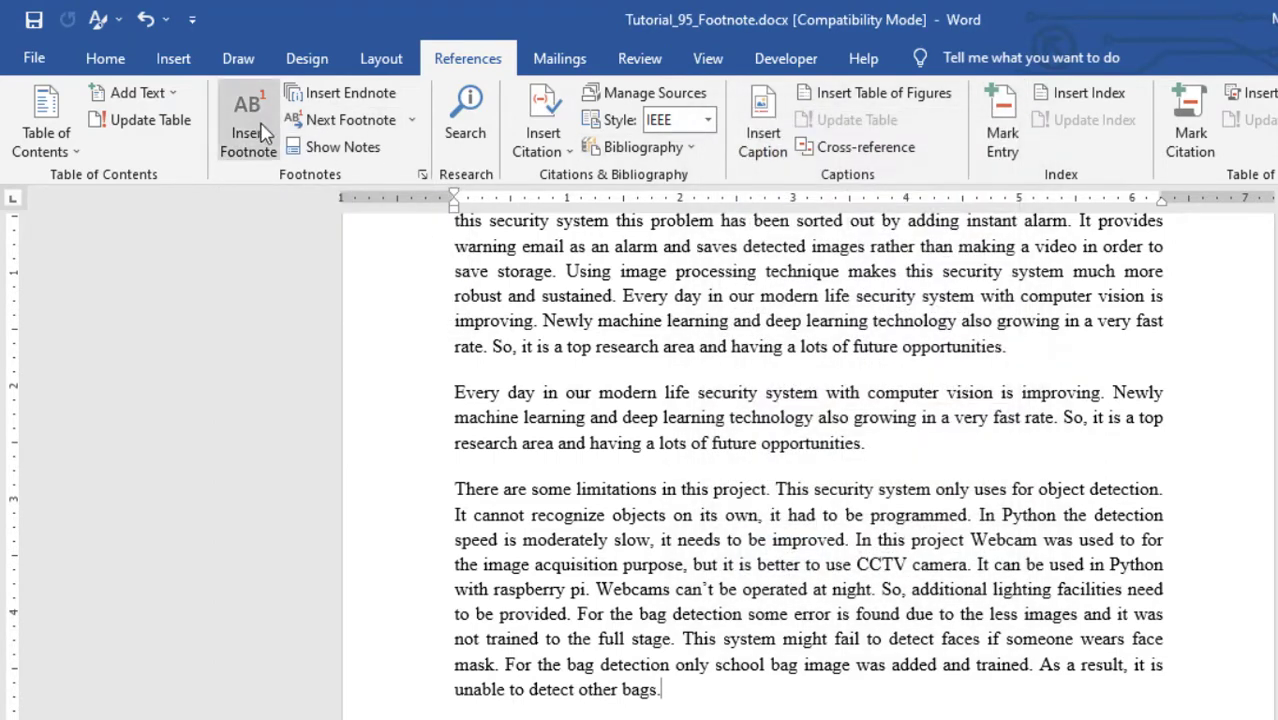
pyautogui.click(258, 133)
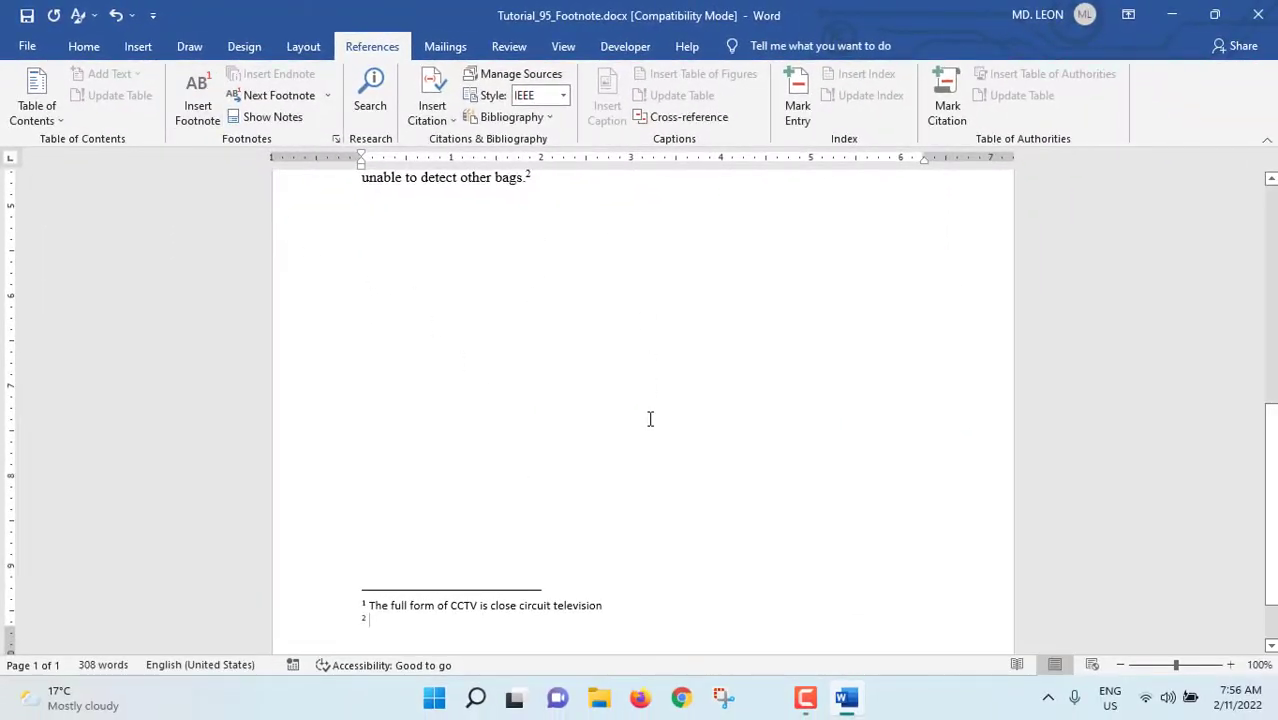
# - Write "Only school bags will be detected by the system cctv" as the second footnote's text
pyautogui.scroll(-1, 688, 454)
pyautogui.scroll(5, 622, 420)
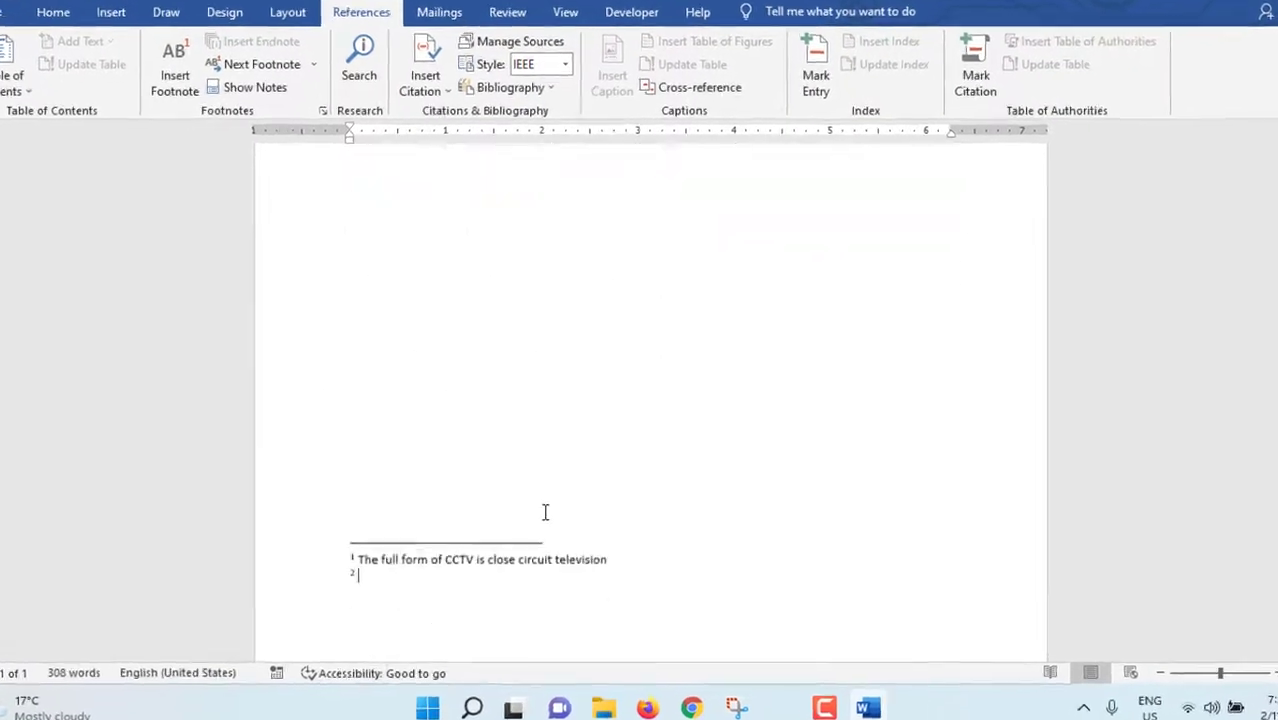
pyautogui.write('Only school b')
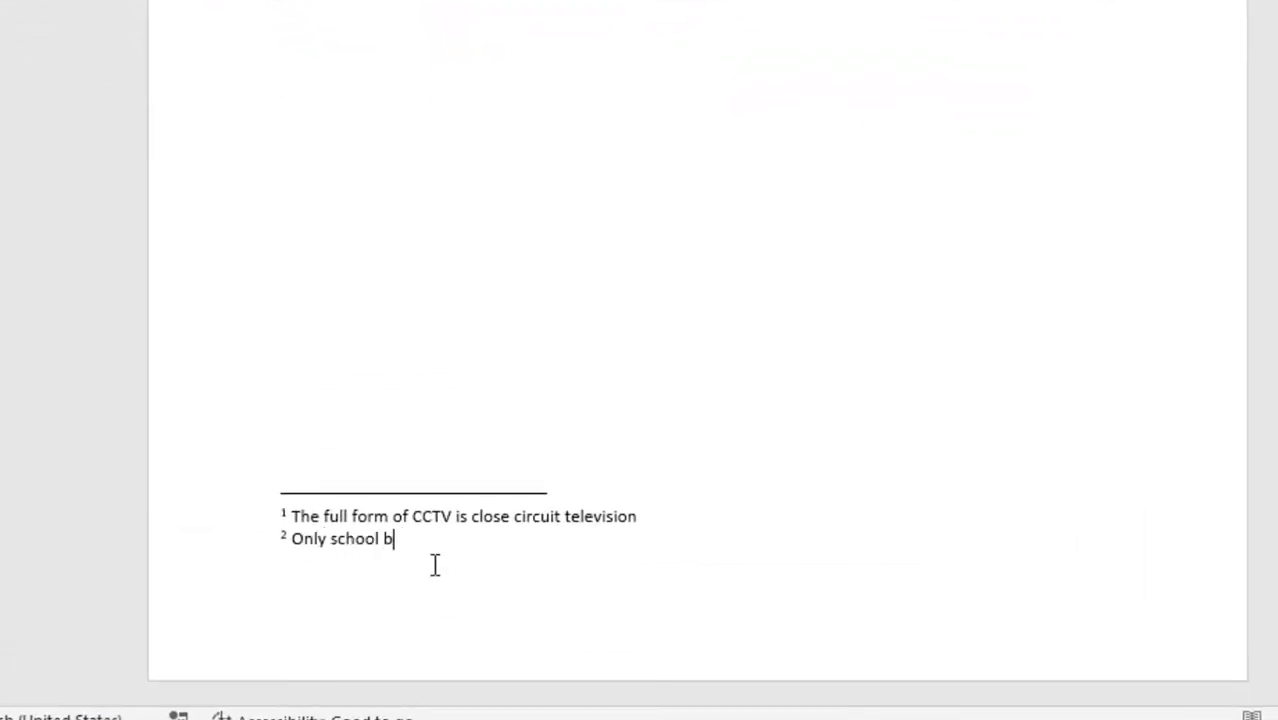
pyautogui.write('ags will be detected by the syst')
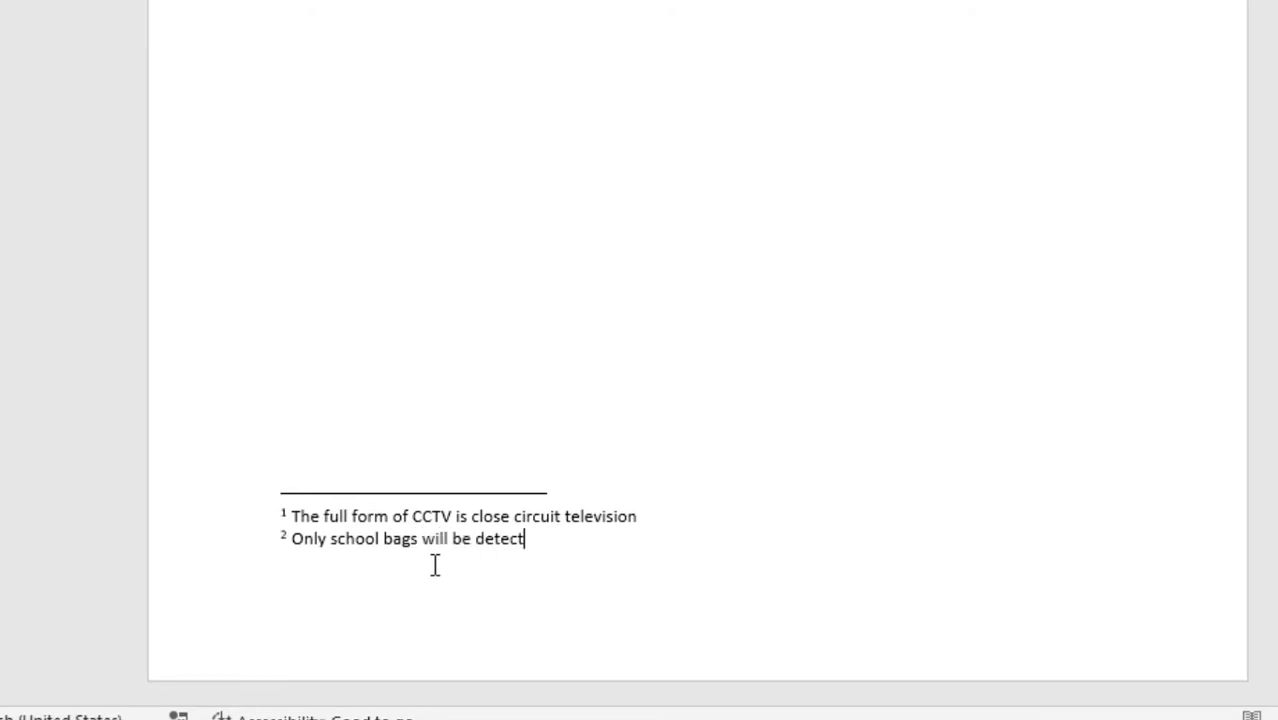
pyautogui.write('em cctv')
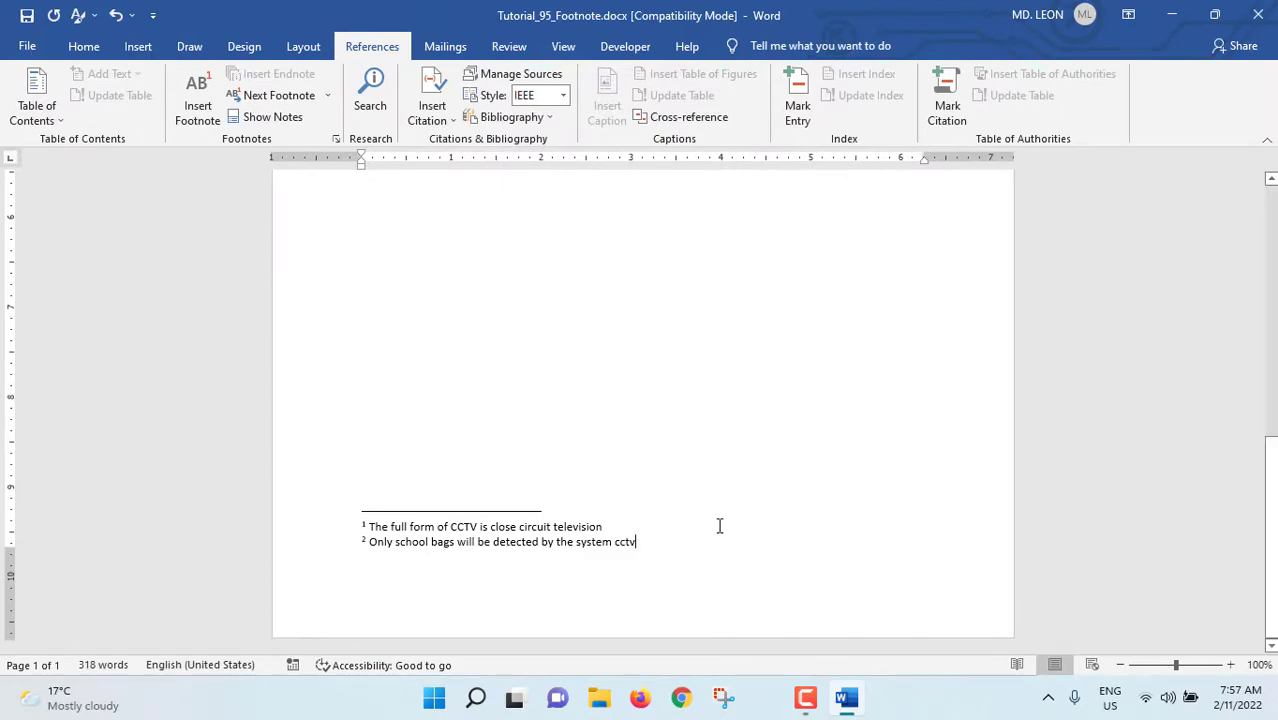
# - Set up an endnote for the end of the second paragraph, located at End of section
pyautogui.scroll(10, 719, 522)
pyautogui.scroll(3, 798, 532)
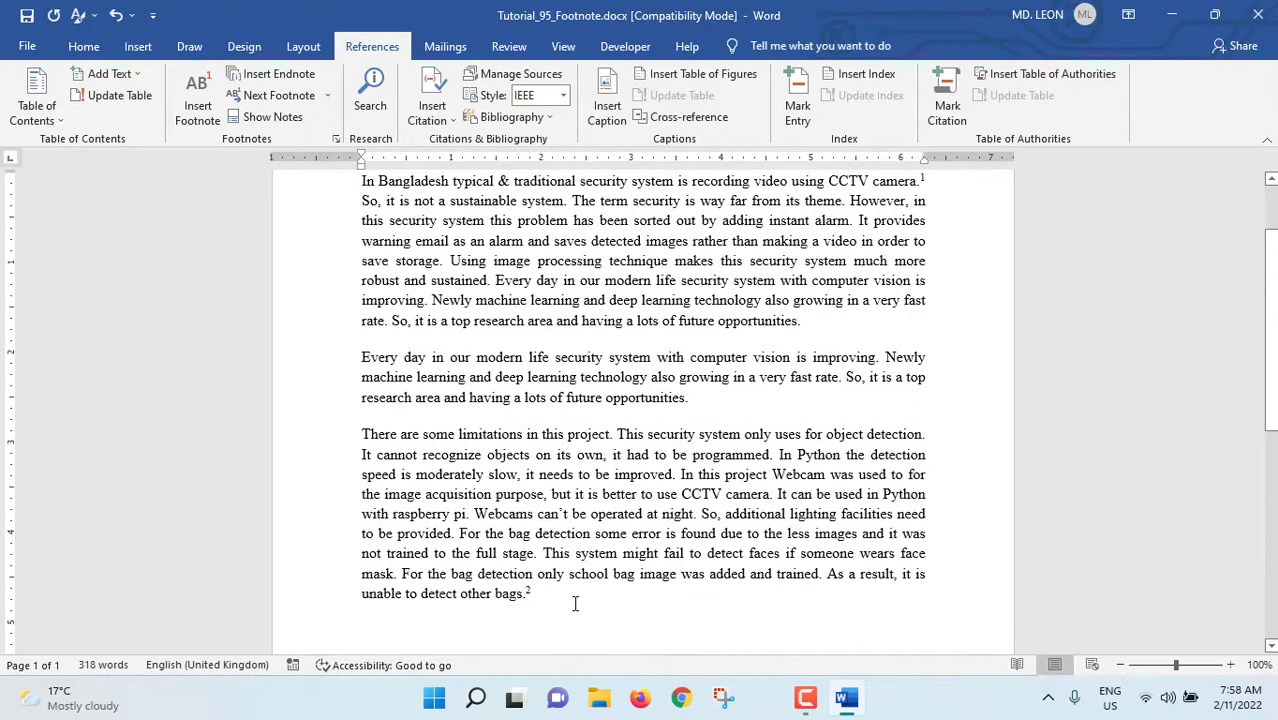
pyautogui.click(575, 603)
pyautogui.scroll(-1, 700, 399)
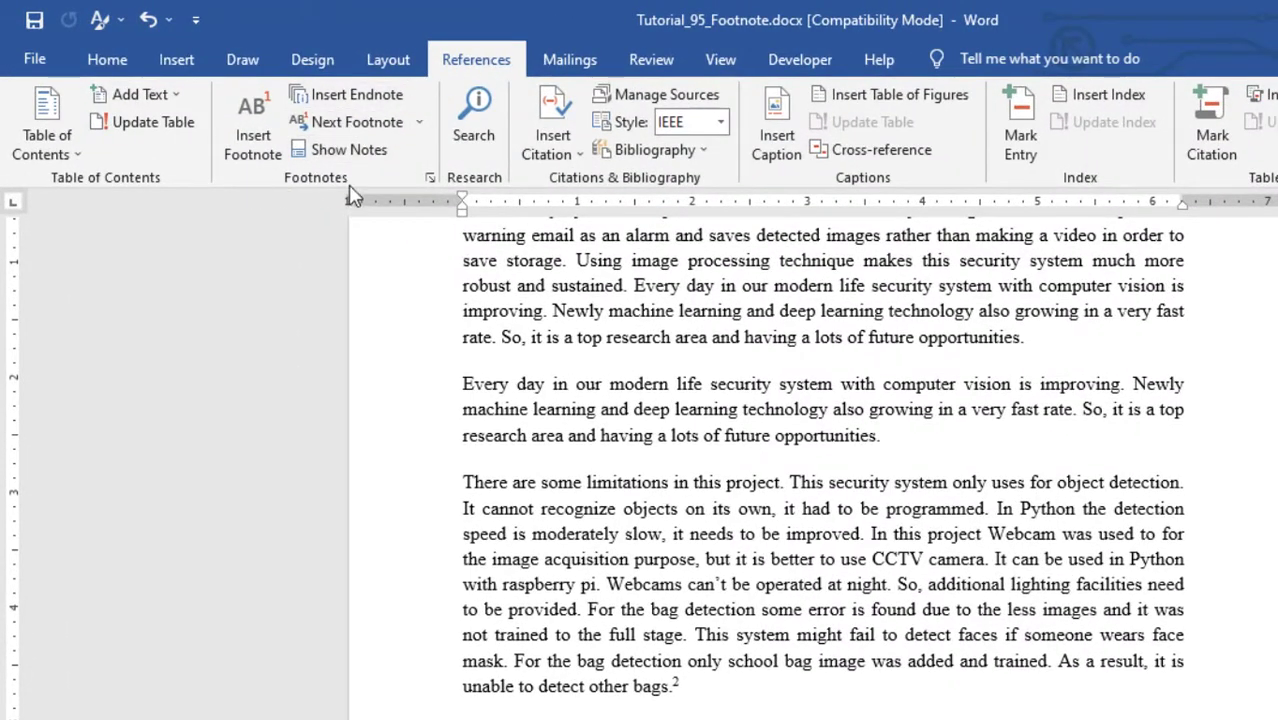
pyautogui.click(429, 177)
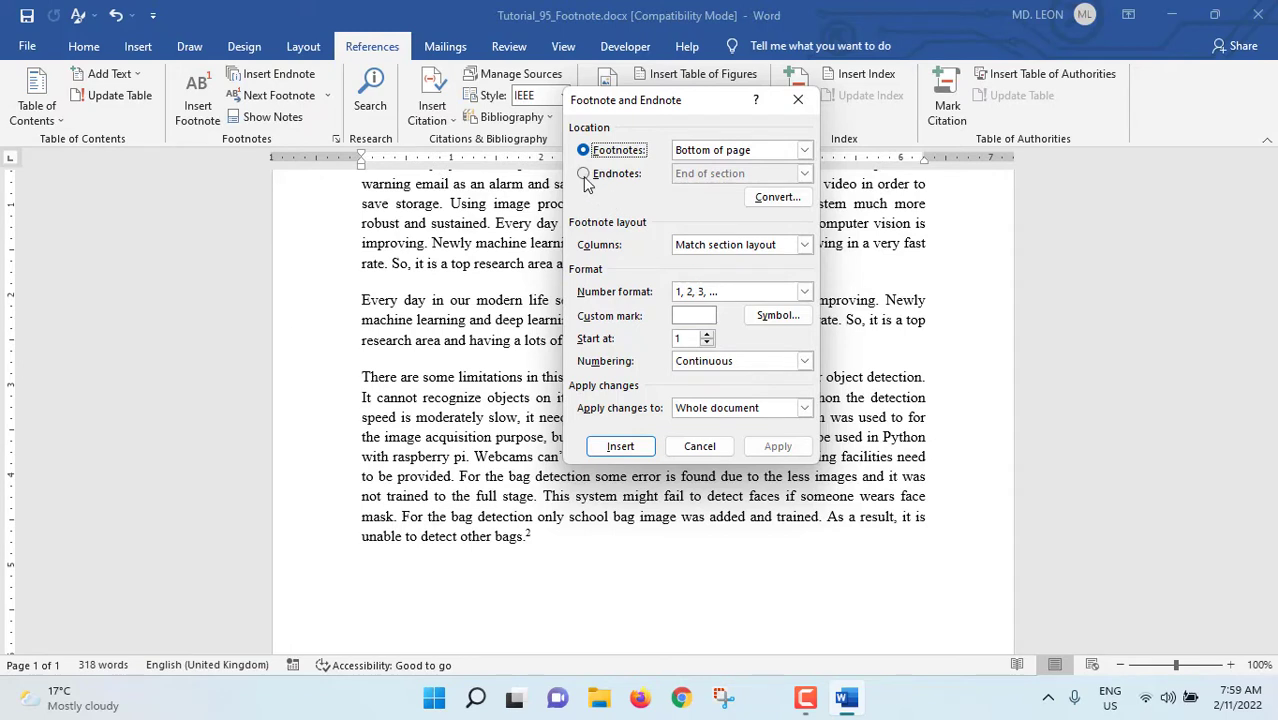
pyautogui.click(584, 175)
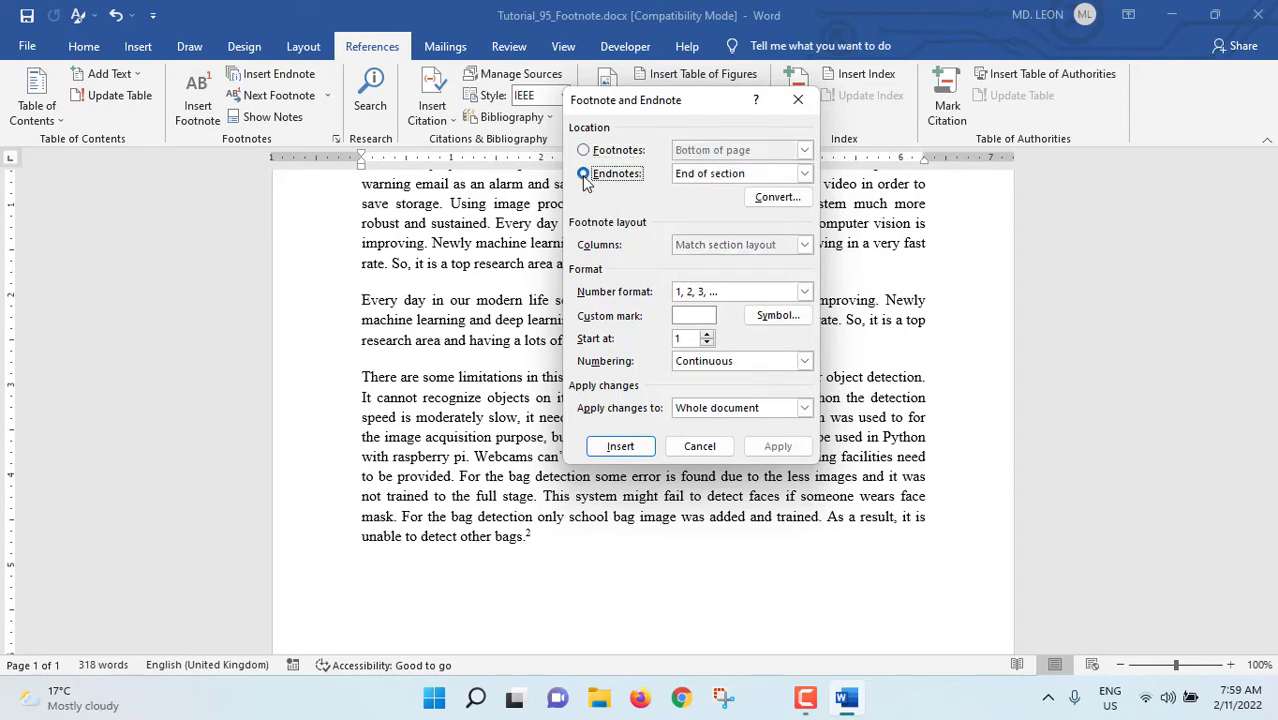
pyautogui.click(803, 176)
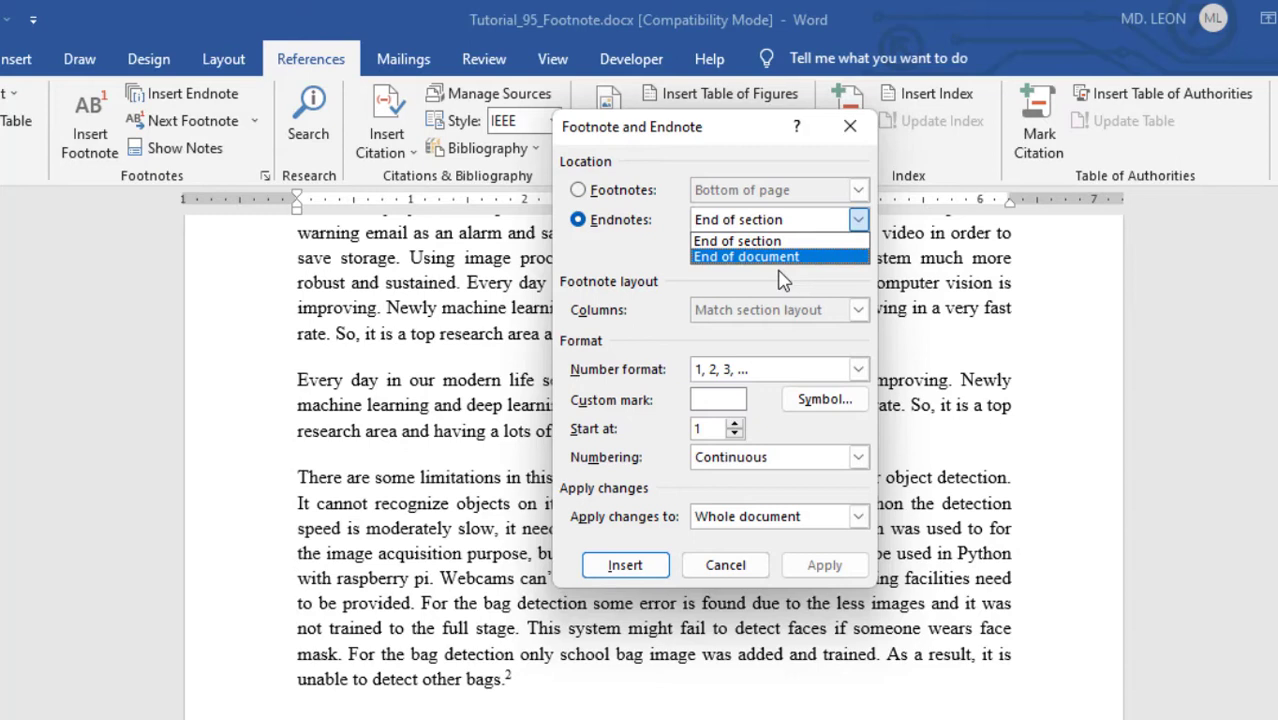
pyautogui.click(745, 241)
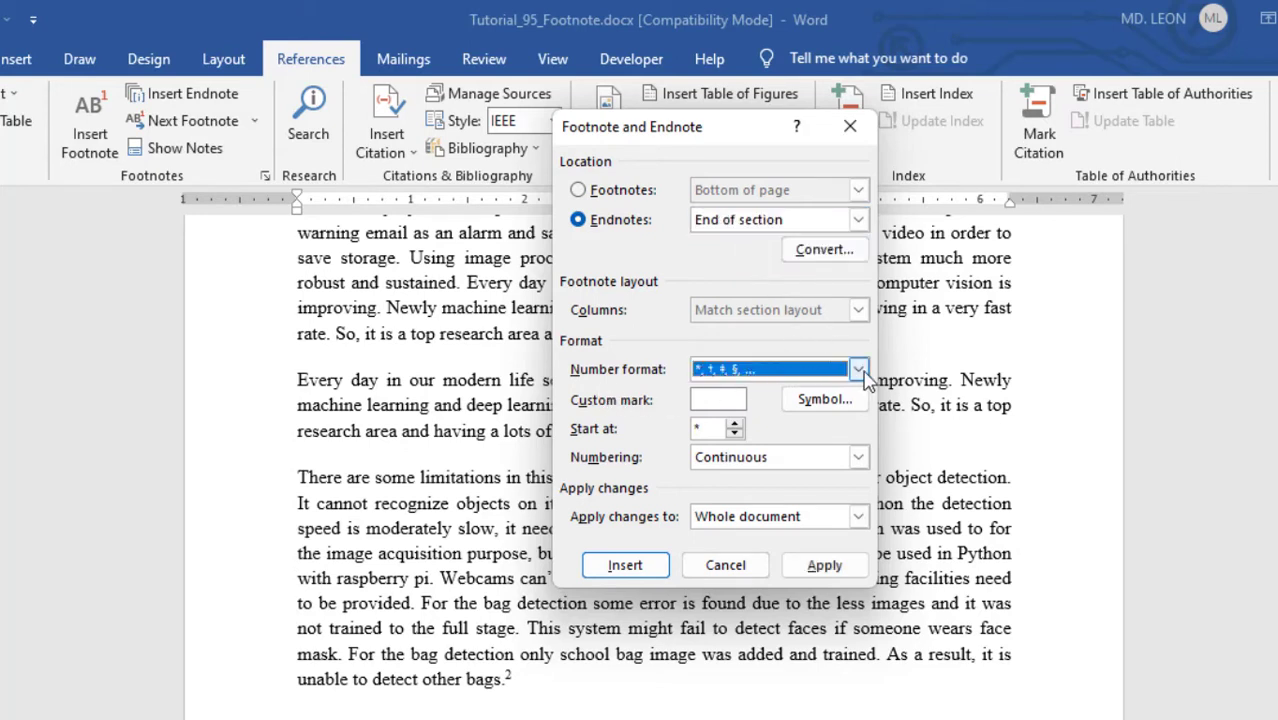
# - Set the number format to *, †, ‡, § and the custom mark to *, and insert the endnote
pyautogui.click(862, 373)
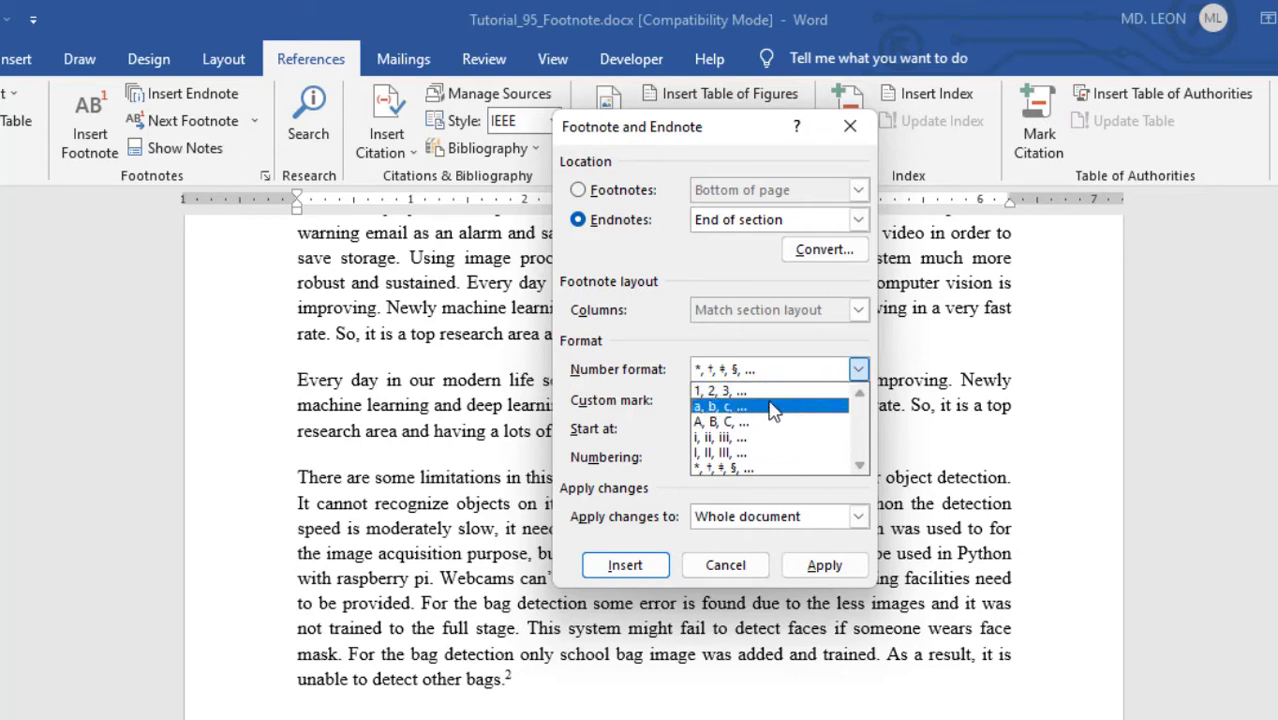
pyautogui.click(716, 468)
pyautogui.click(718, 397)
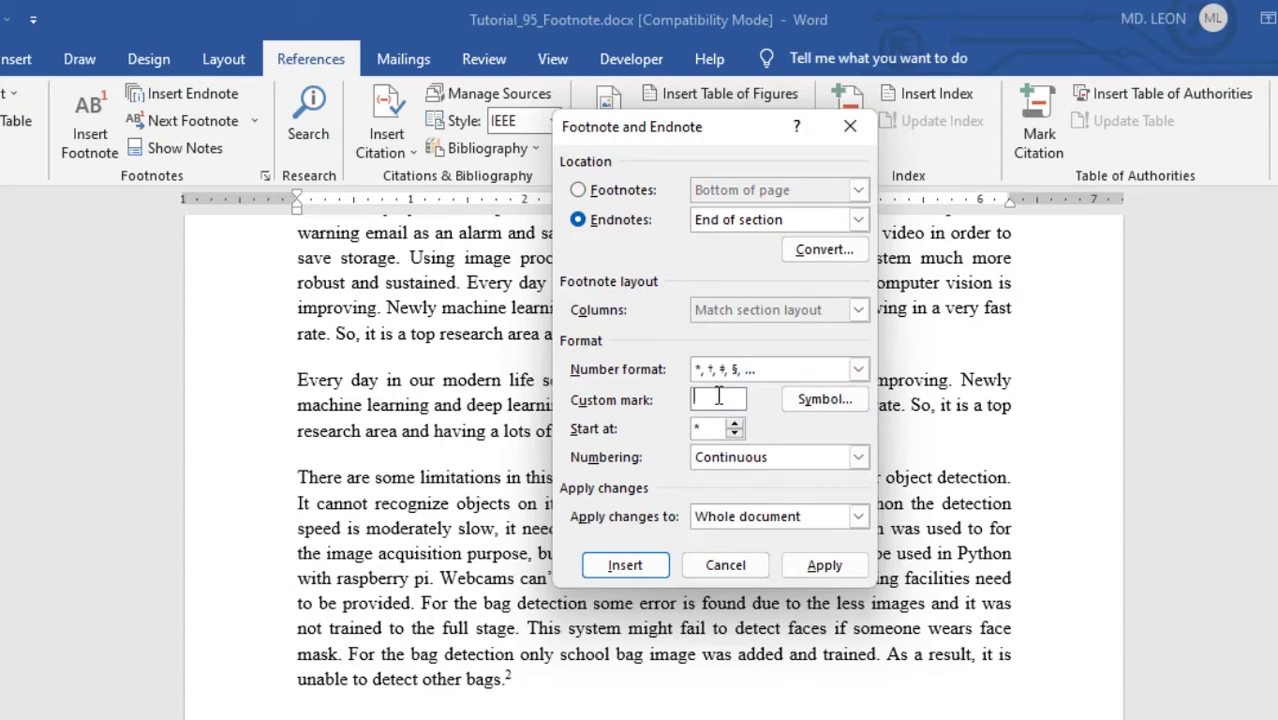
pyautogui.write('*')
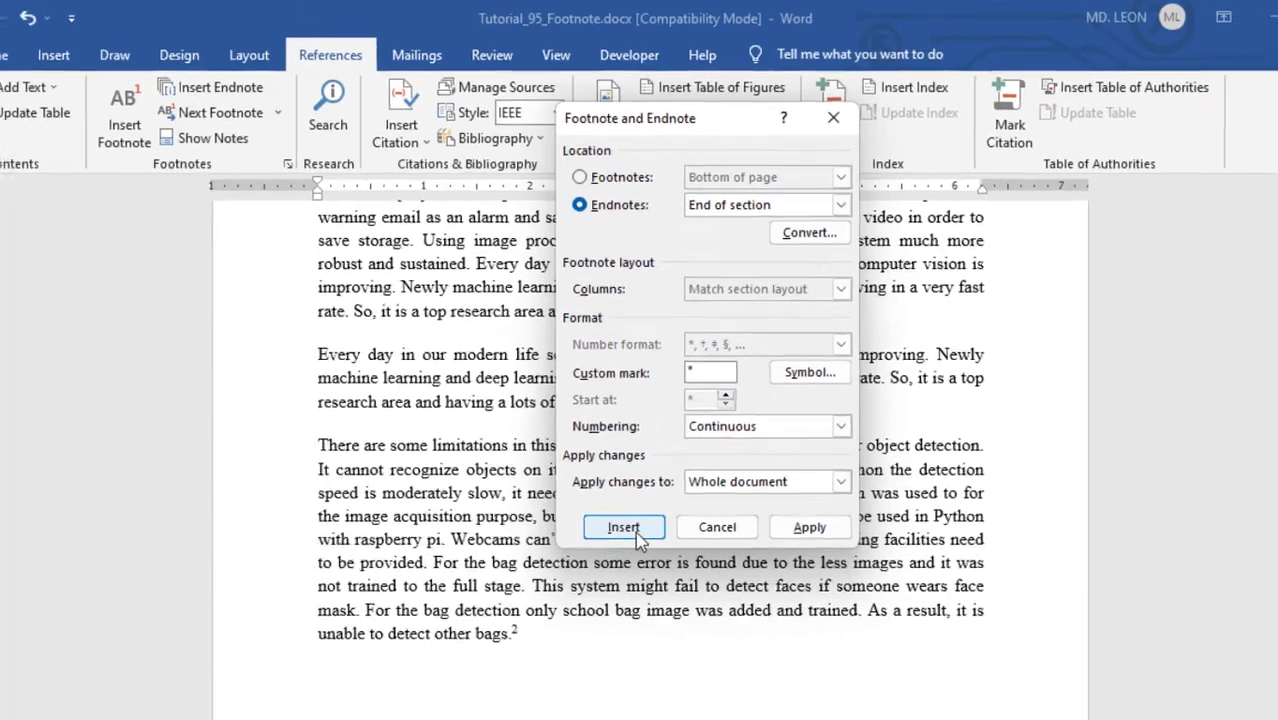
pyautogui.click(628, 529)
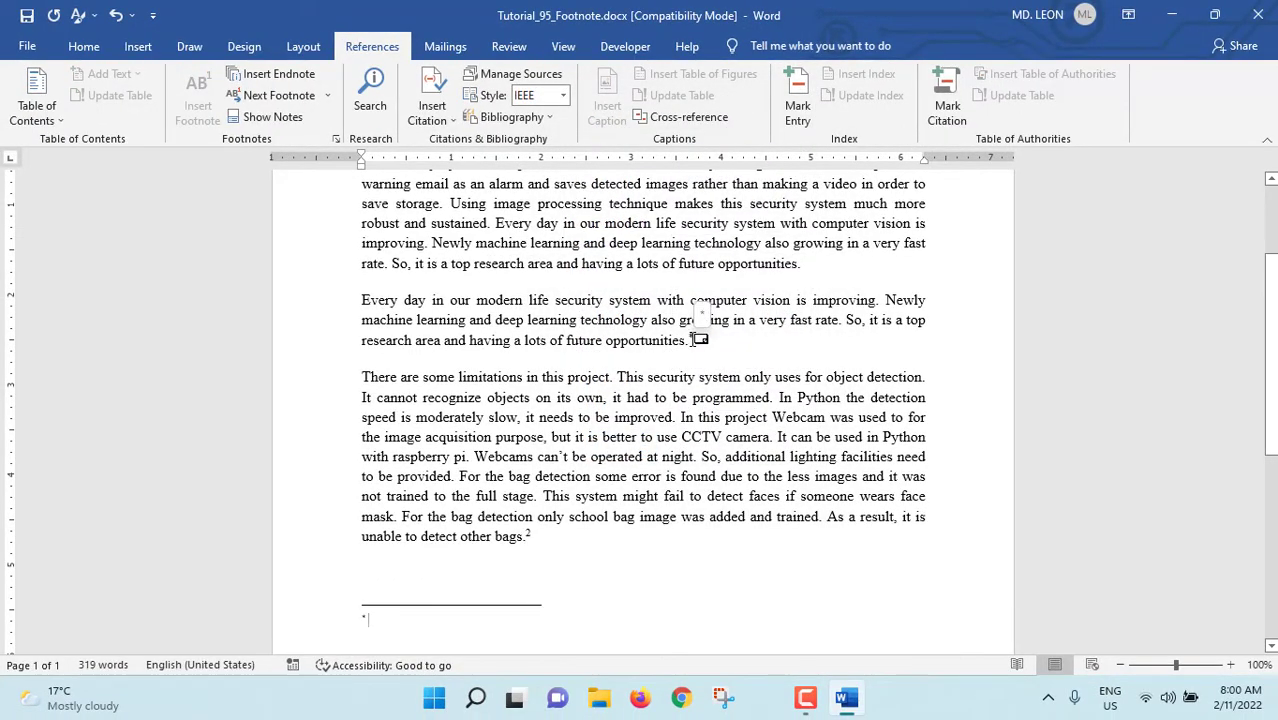
# - Write "This project could be linked with IoT" as the endnote's text
pyautogui.scroll(-1, 689, 528)
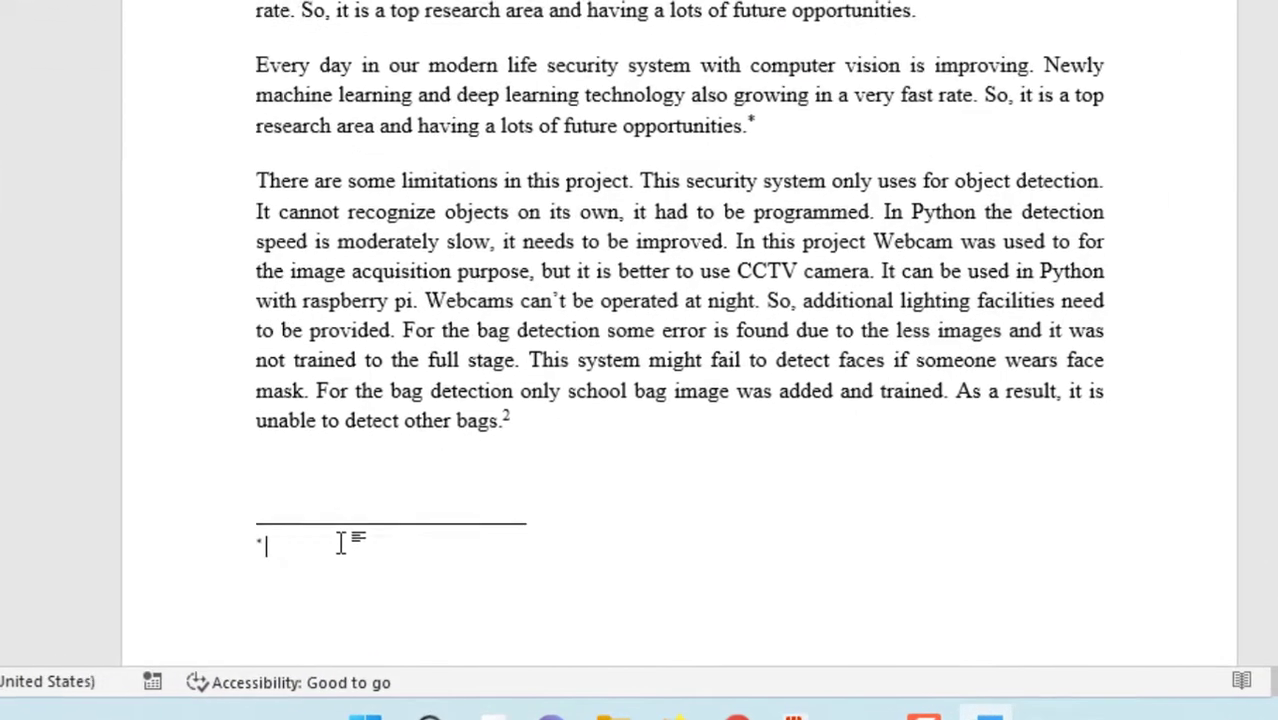
pyautogui.write('This pro')
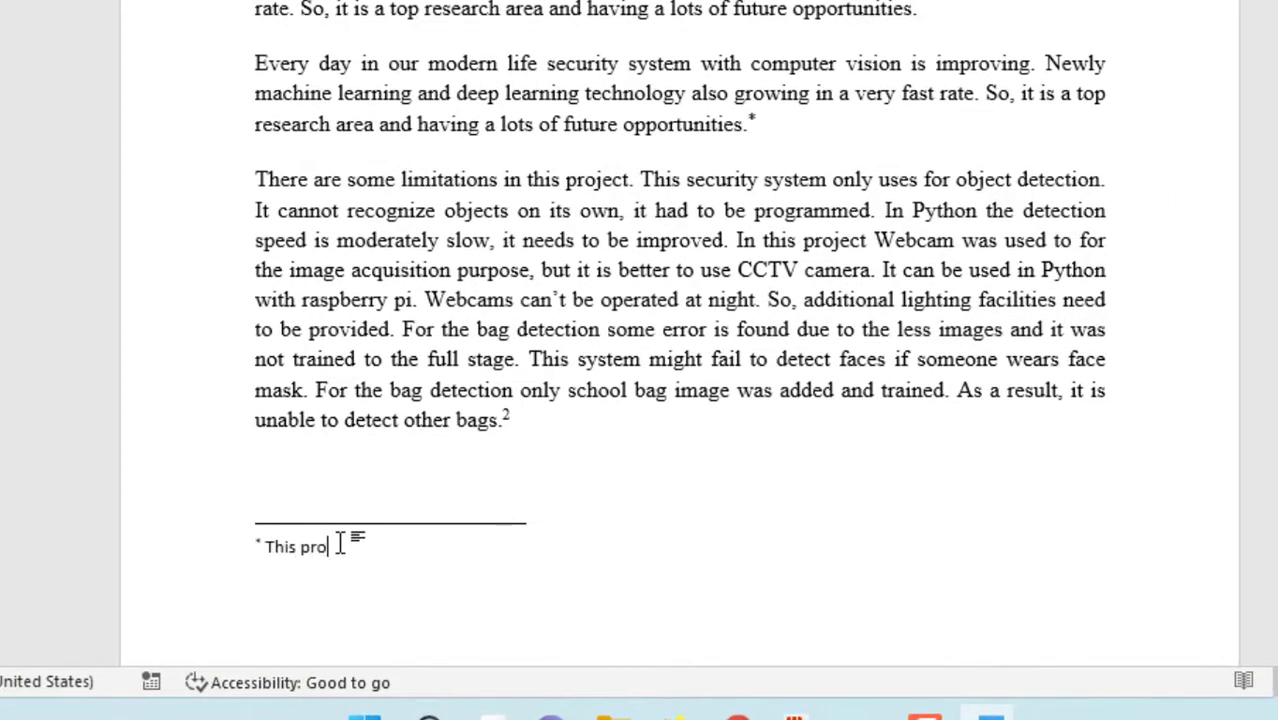
pyautogui.write('ject could ')
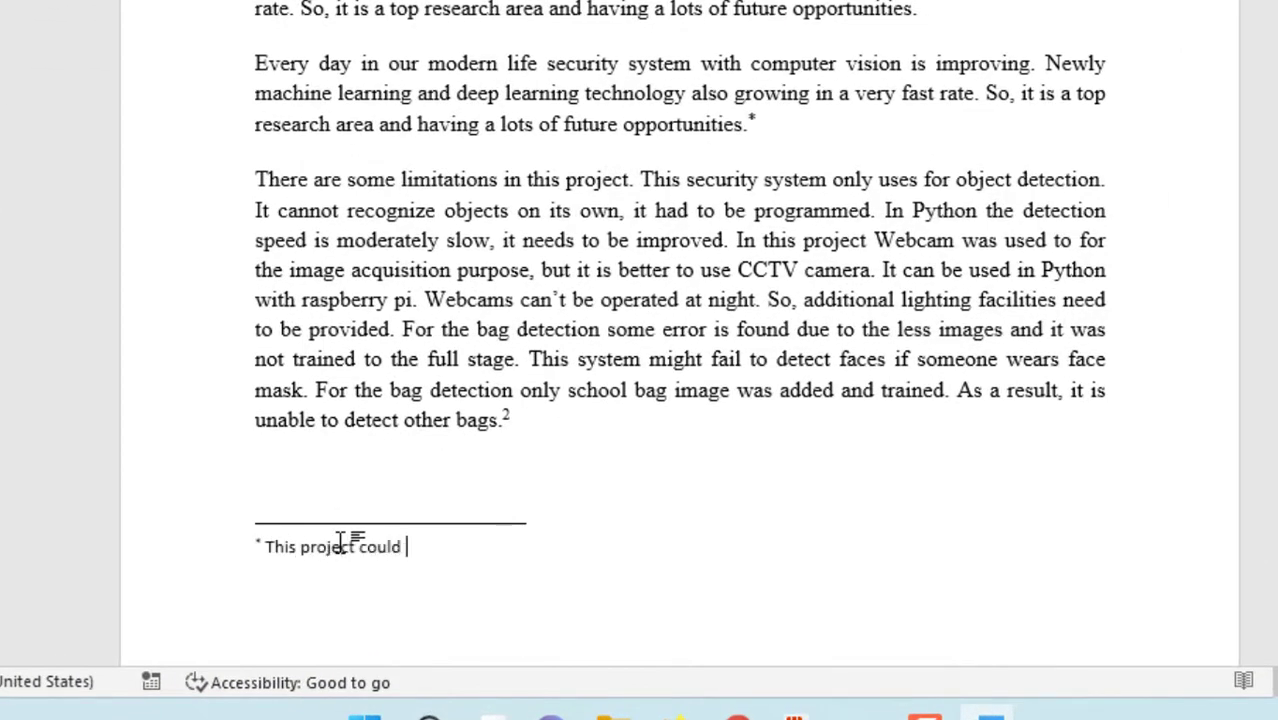
pyautogui.write('be linked with IoT')
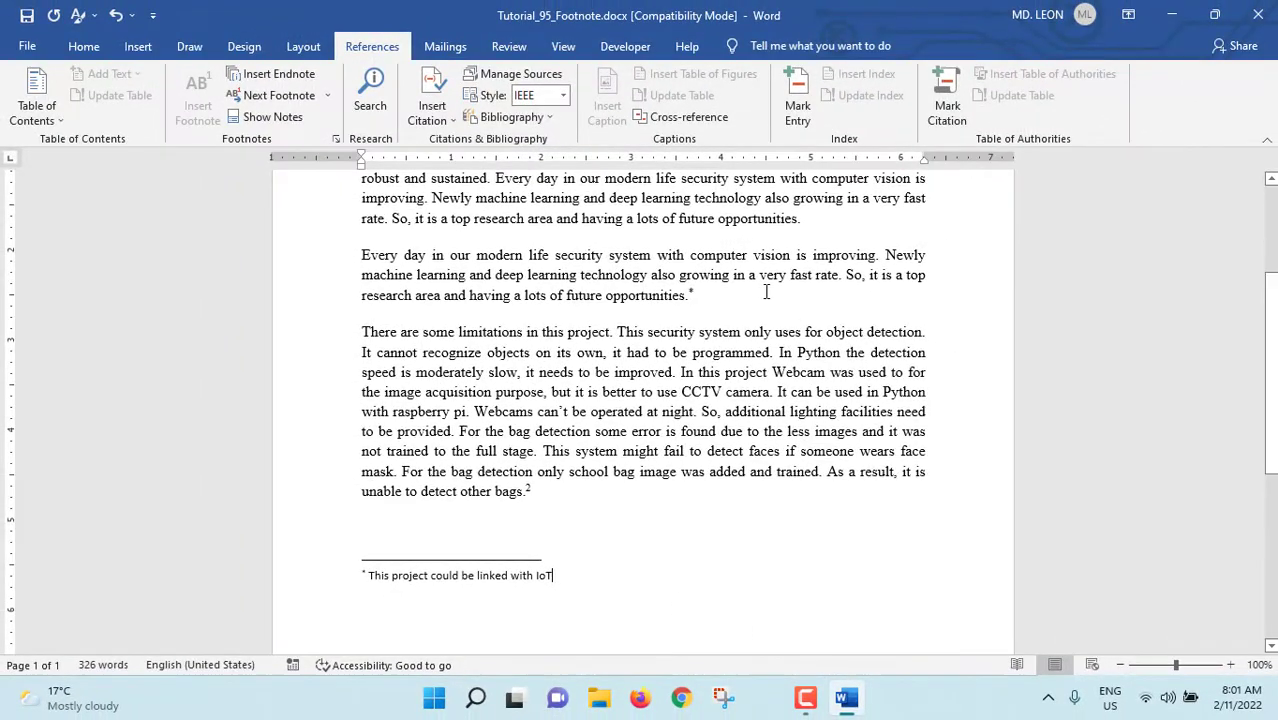
# - Shade the word "camera" before the first footnote mark in yellow
pyautogui.scroll(3, 776, 480)
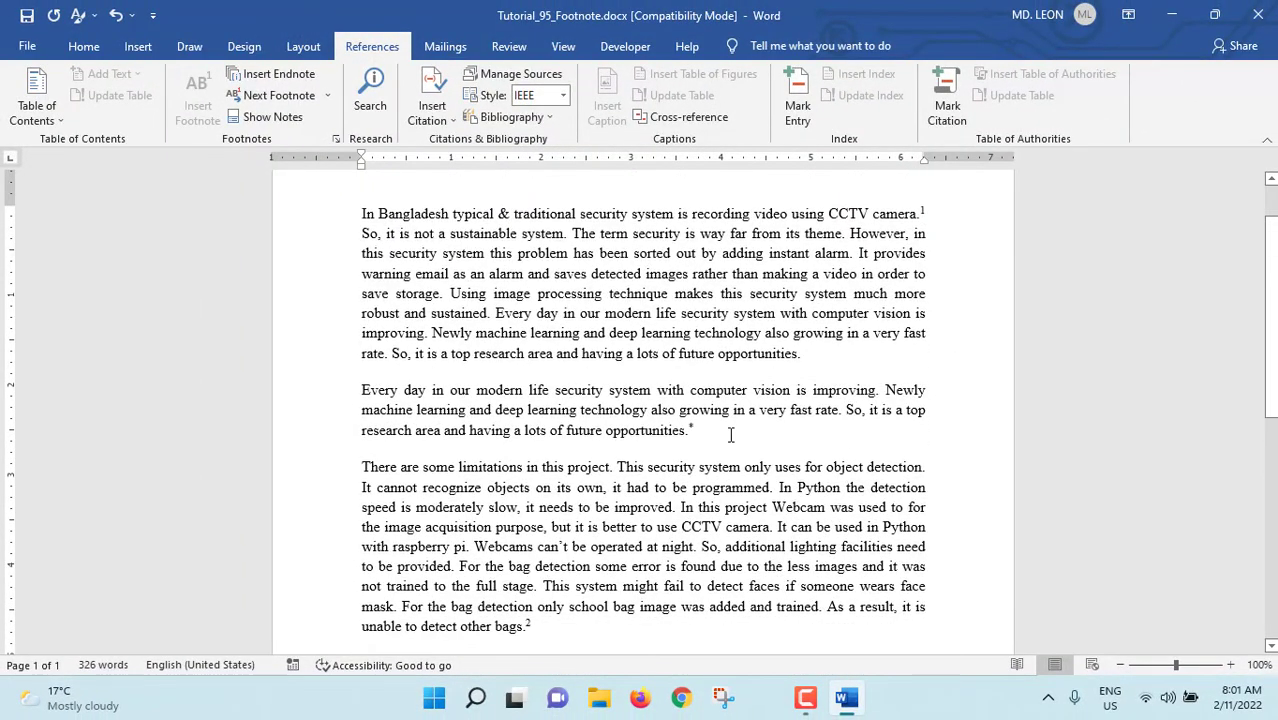
pyautogui.moveTo(922, 207)
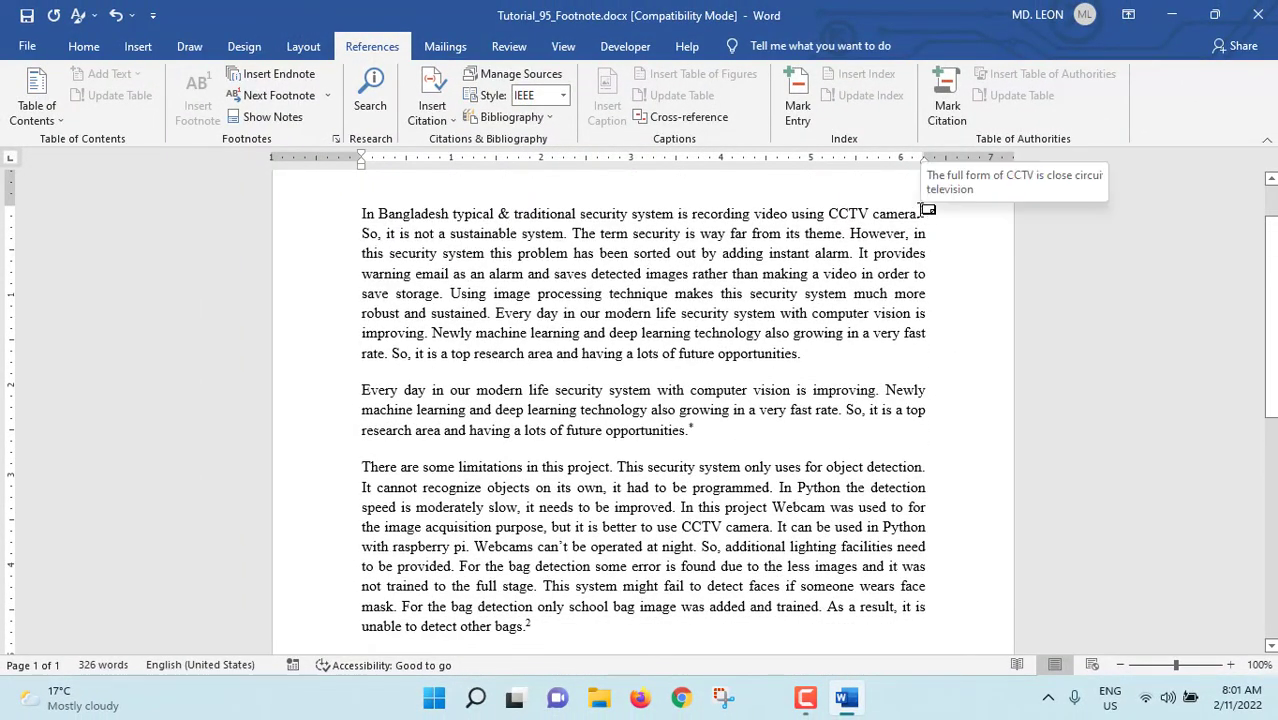
pyautogui.moveTo(873, 214); pyautogui.dragTo(918, 214)
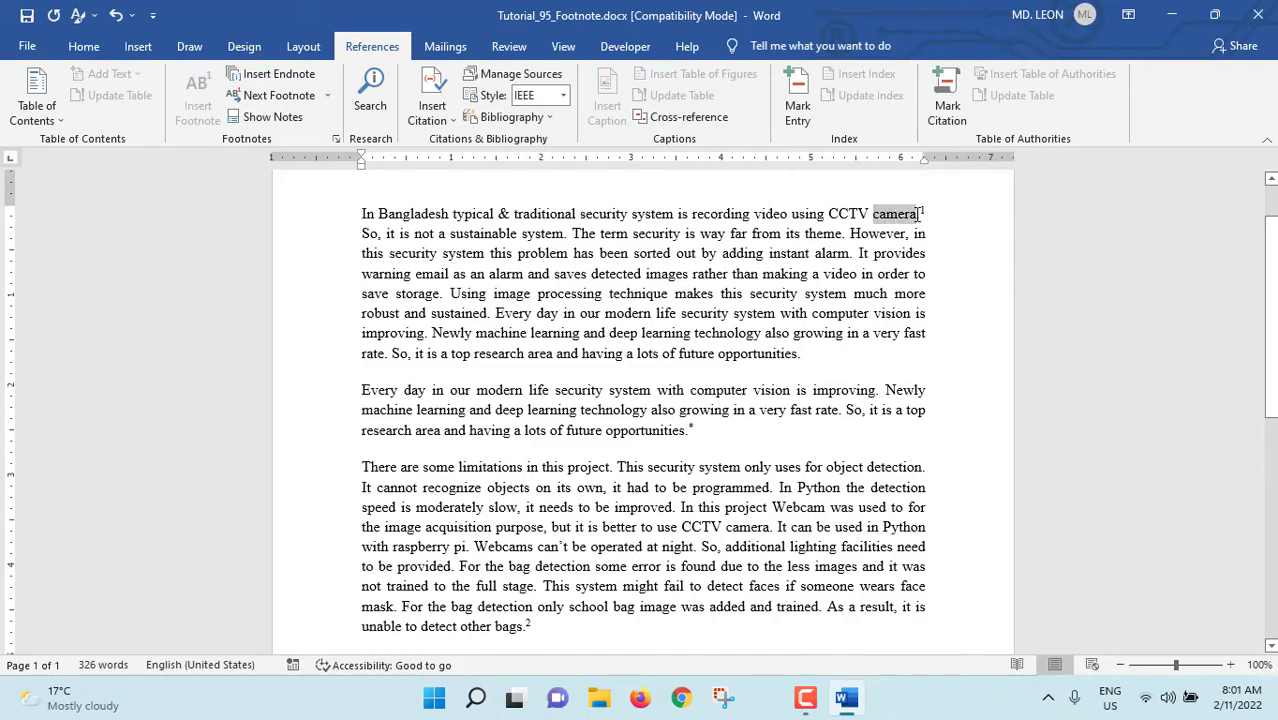
pyautogui.click(83, 46)
pyautogui.click(605, 109)
pyautogui.click(627, 232)
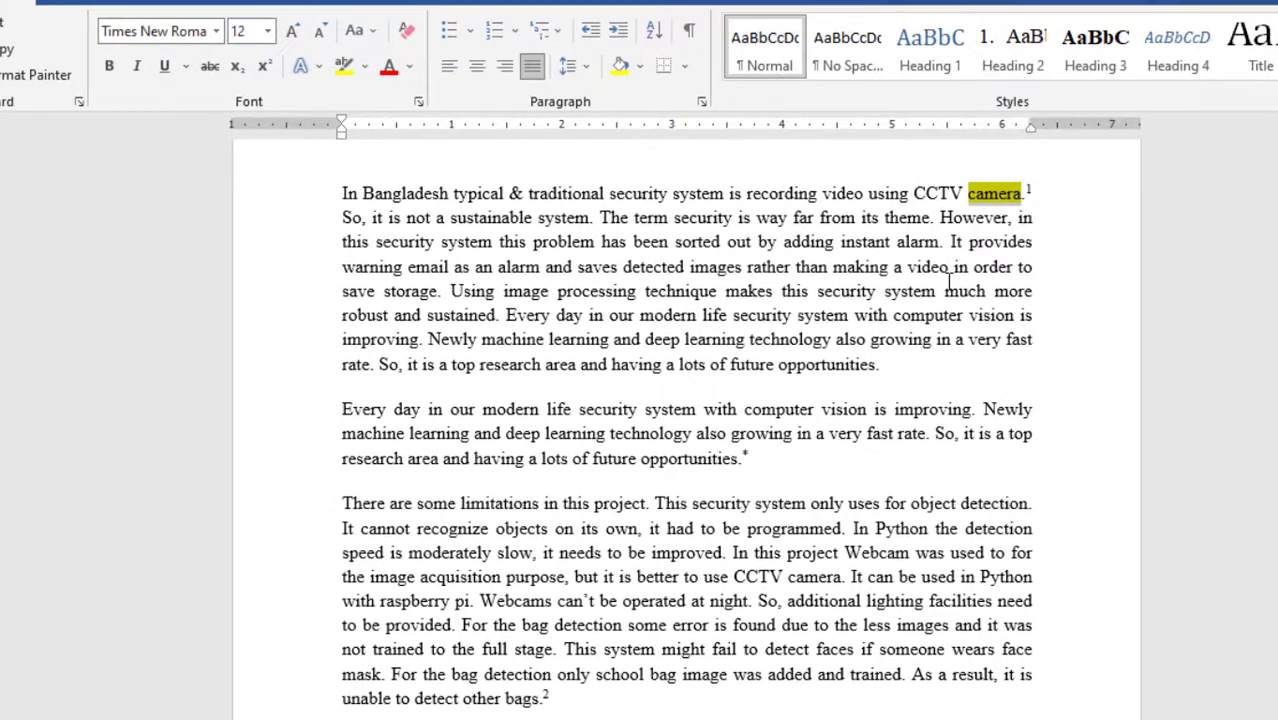
# - Apply the same yellow shading to "bags." with its footnote mark and to "opportunities" before the endnote mark
pyautogui.scroll(-1, 779, 380)
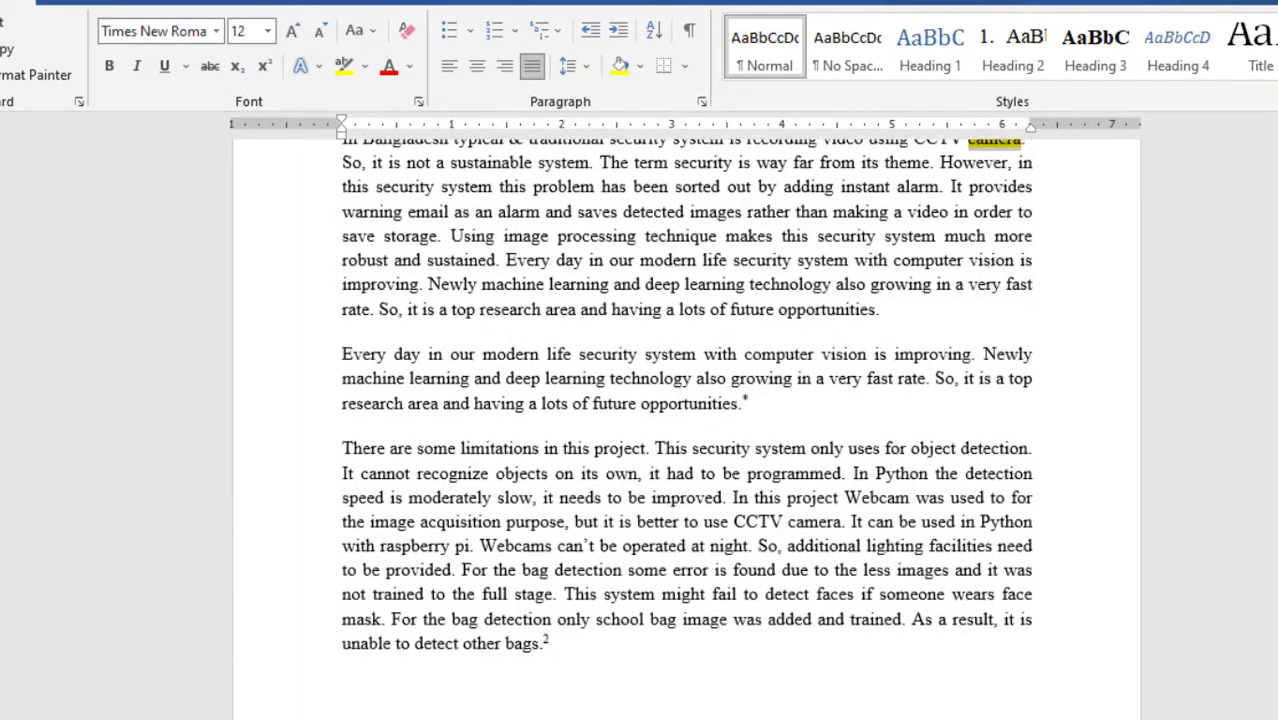
pyautogui.moveTo(558, 658); pyautogui.dragTo(513, 645)
pyautogui.click(620, 65)
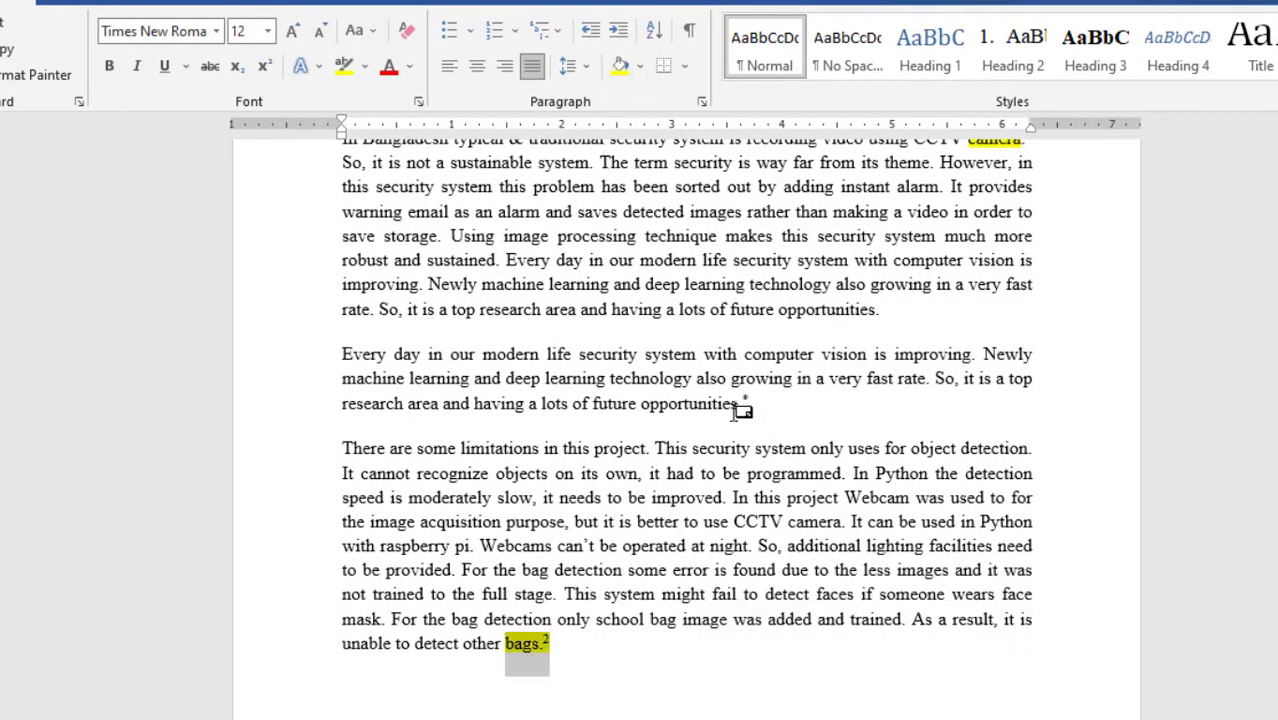
pyautogui.moveTo(740, 403); pyautogui.dragTo(640, 402)
pyautogui.click(620, 65)
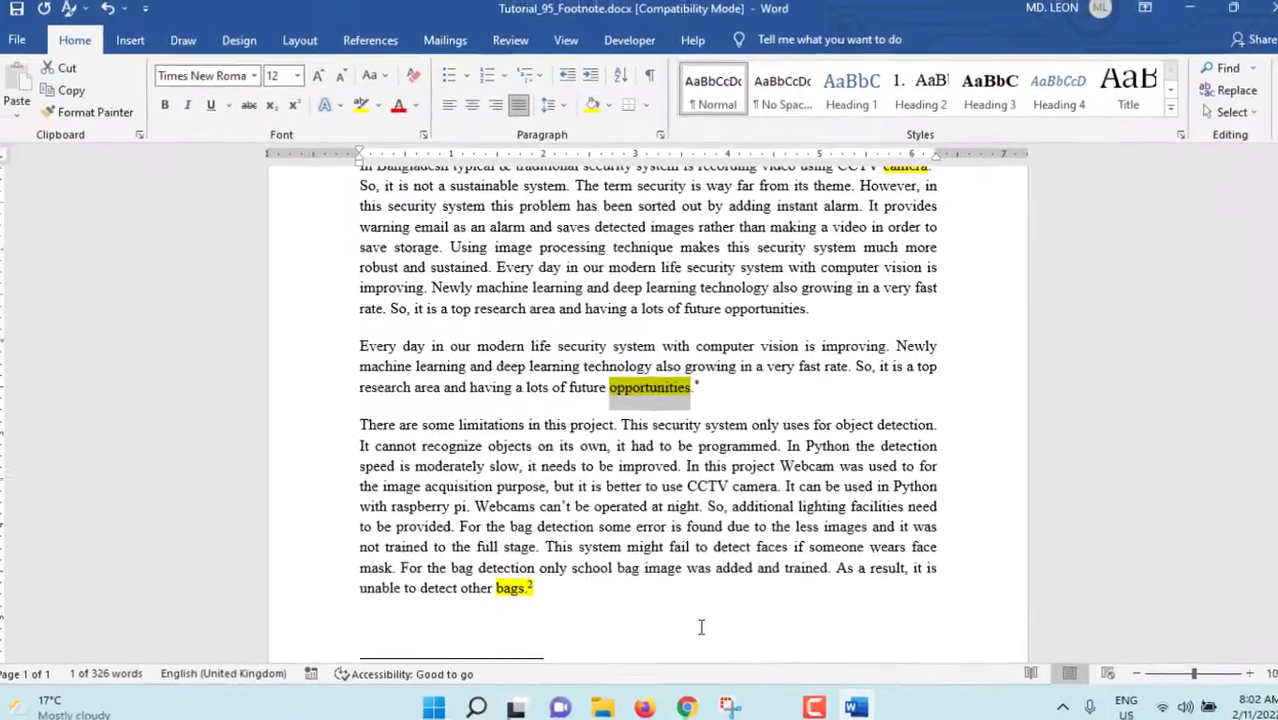
pyautogui.scroll(1, 690, 555)
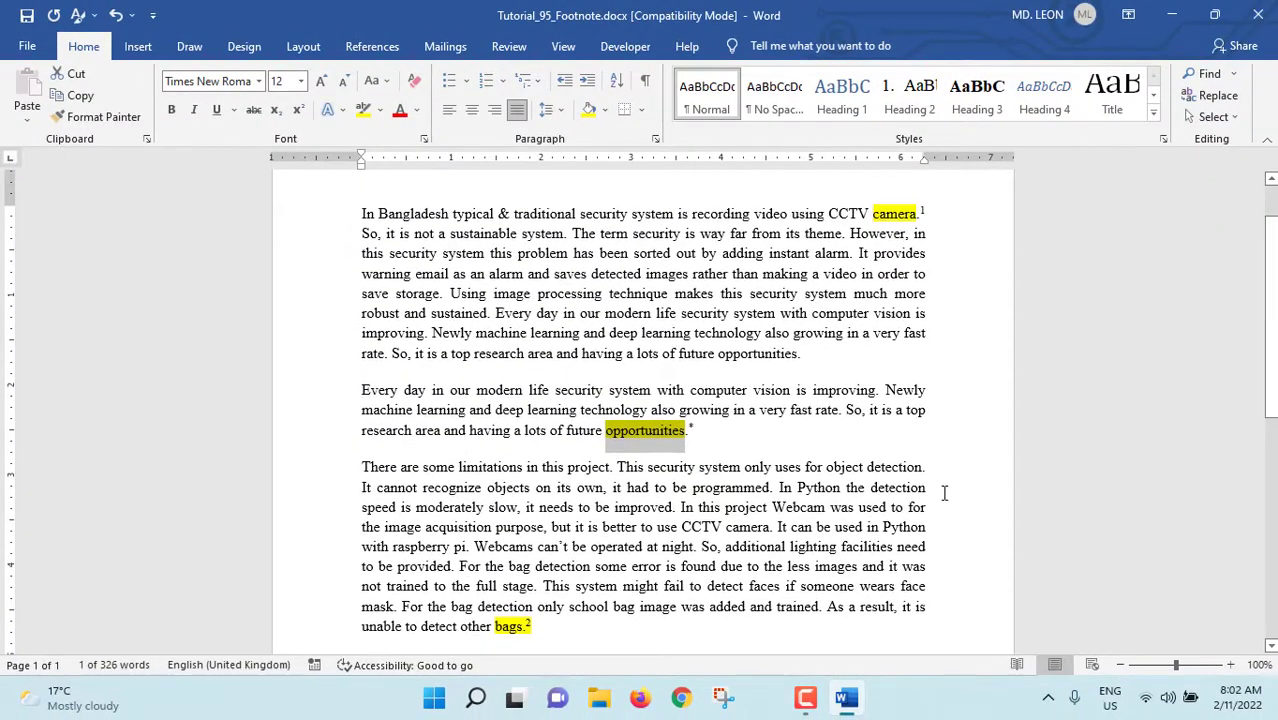
pyautogui.click(770, 452)
pyautogui.scroll(-3, 760, 480)
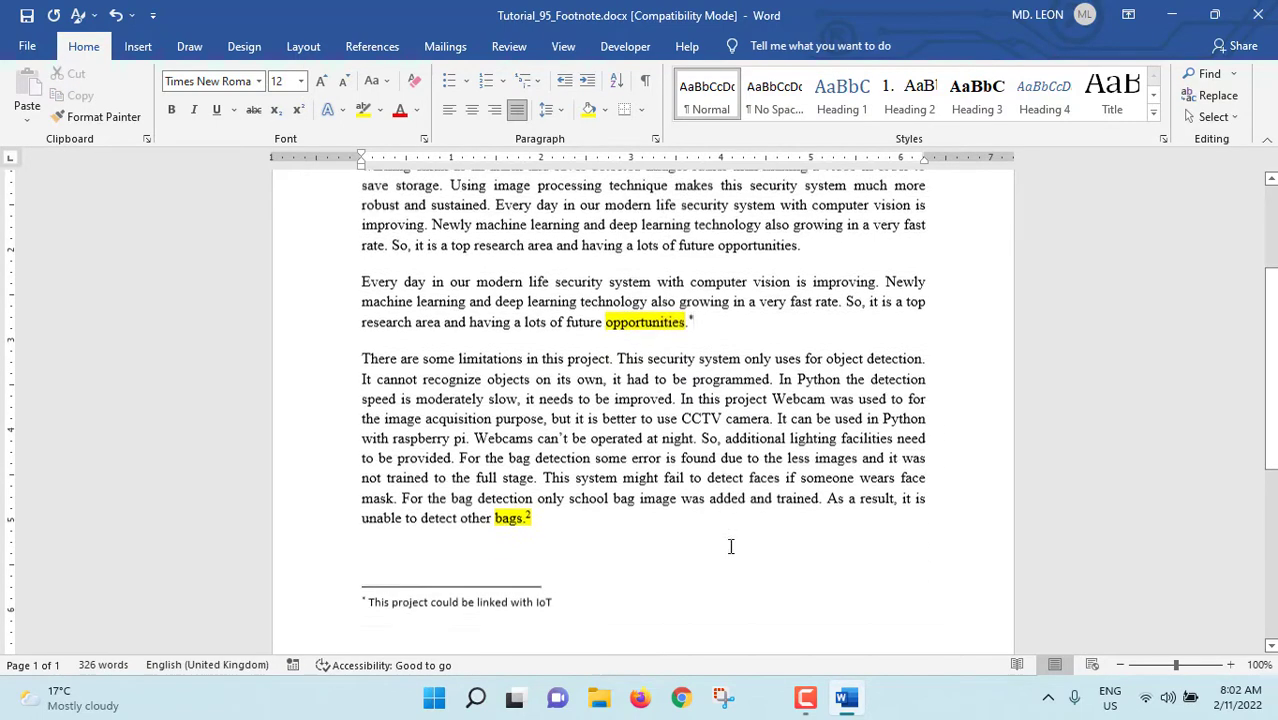
pyautogui.scroll(-6, 420, 537)
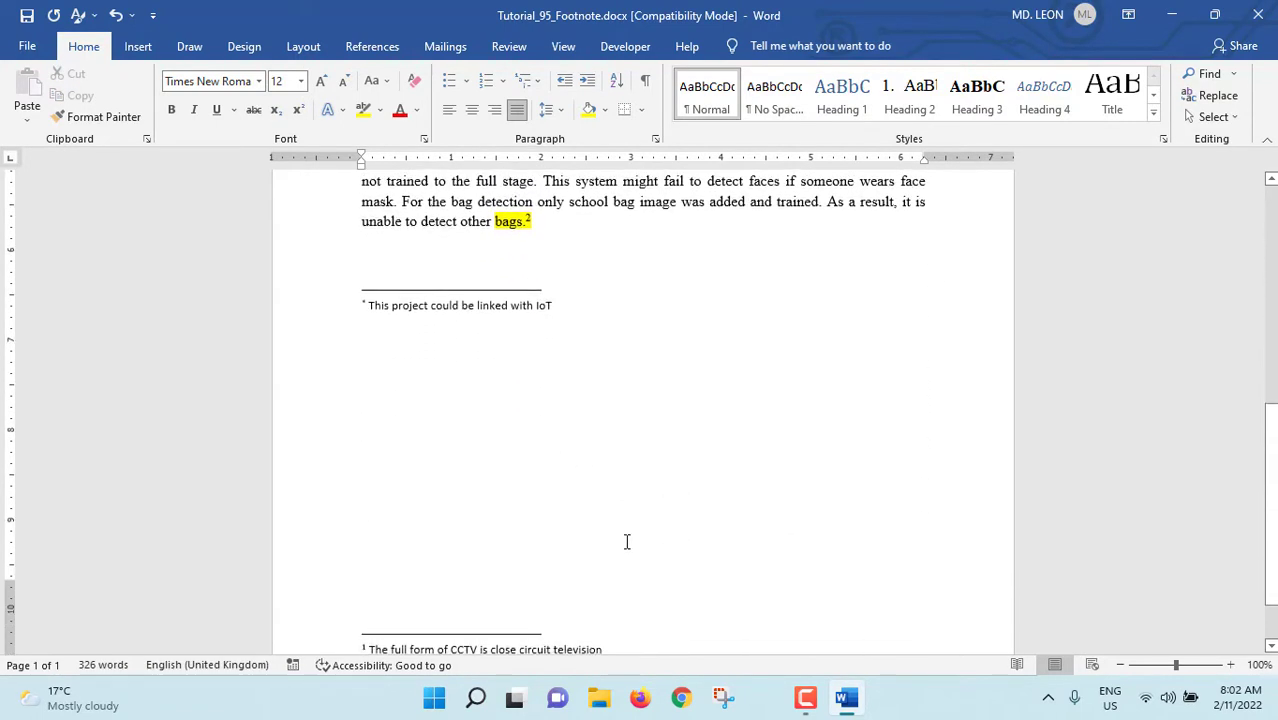